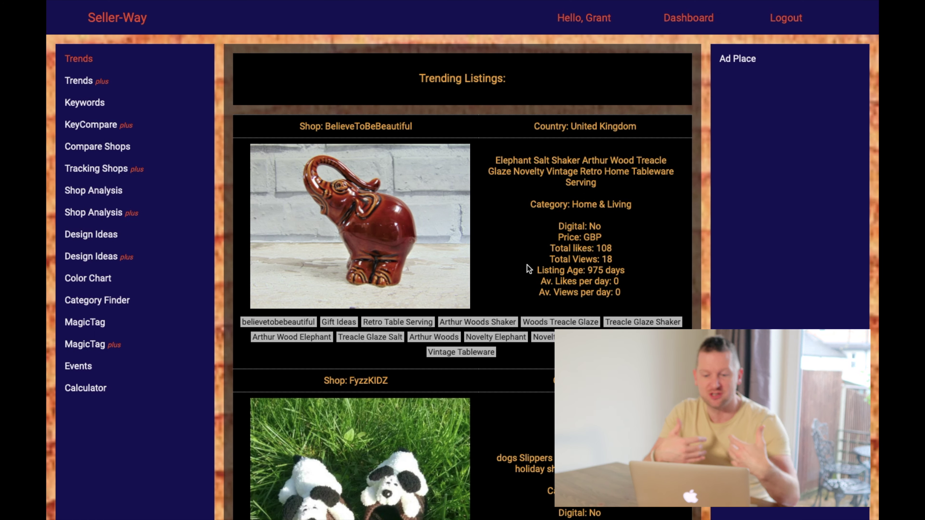
# Scroll through the trending listings, past the elephant salt shaker to the plush dog slippers, and back up
pyautogui.scroll(-5, 529, 269)
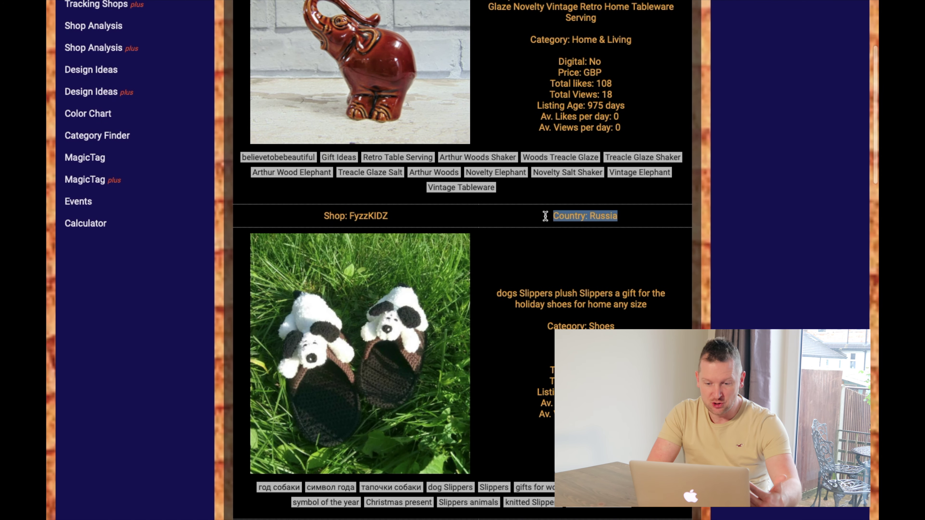
pyautogui.scroll(-4, 459, 411)
pyautogui.scroll(10, 460, 323)
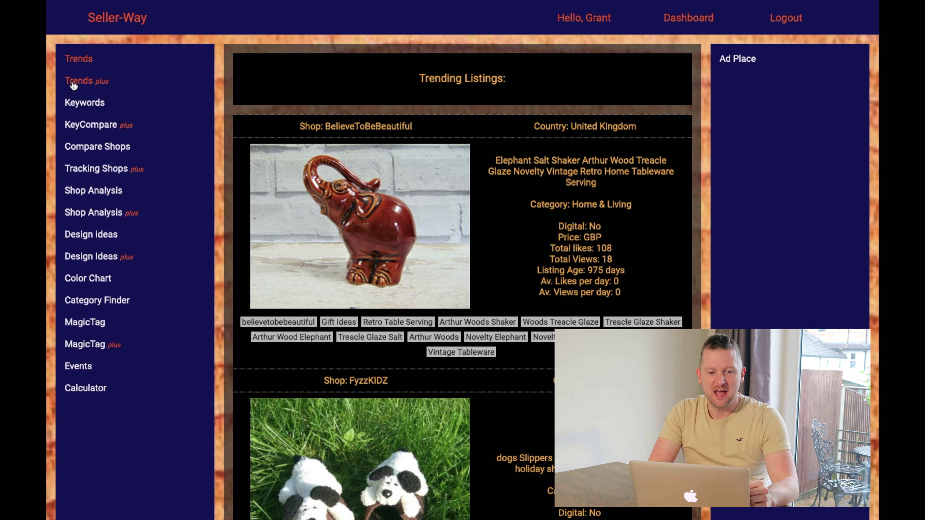
# Run a Trends plus search for 'greeting cards'
pyautogui.click(73, 83)
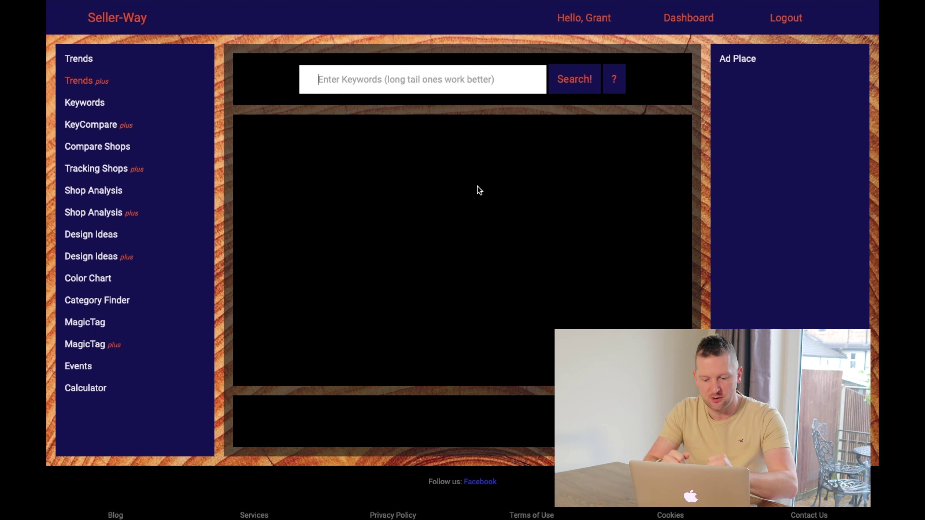
pyautogui.write('greeting cards')
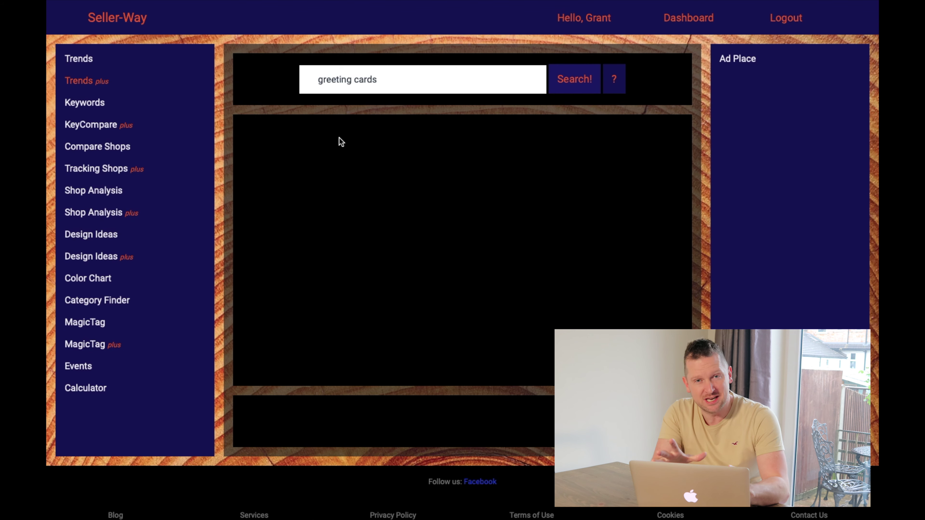
pyautogui.press('Return')
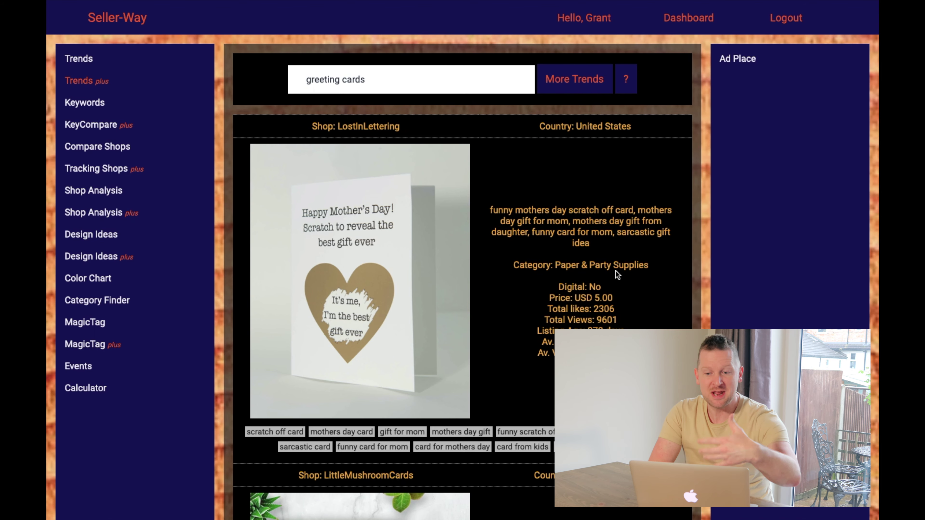
# Read the top greeting-card listing's age and daily likes and views, then go to Keywords
pyautogui.scroll(-3, 616, 270)
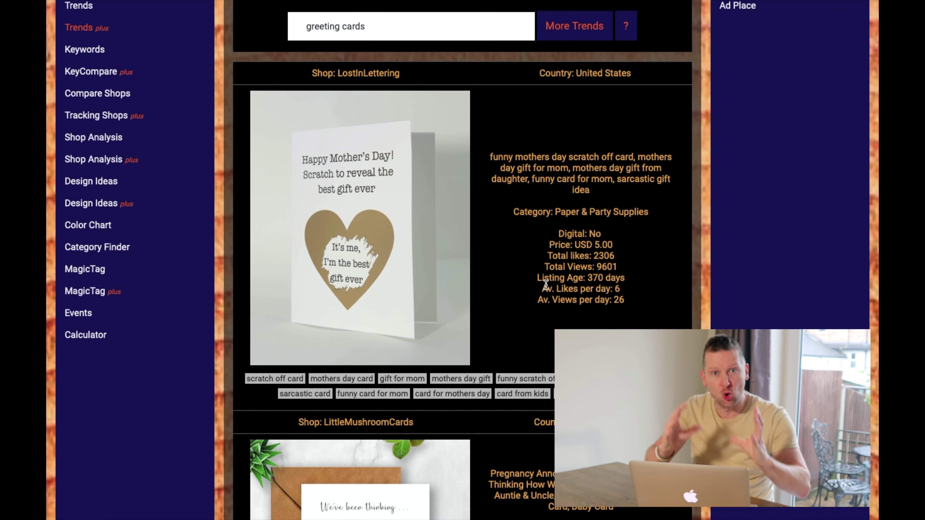
pyautogui.click(85, 49)
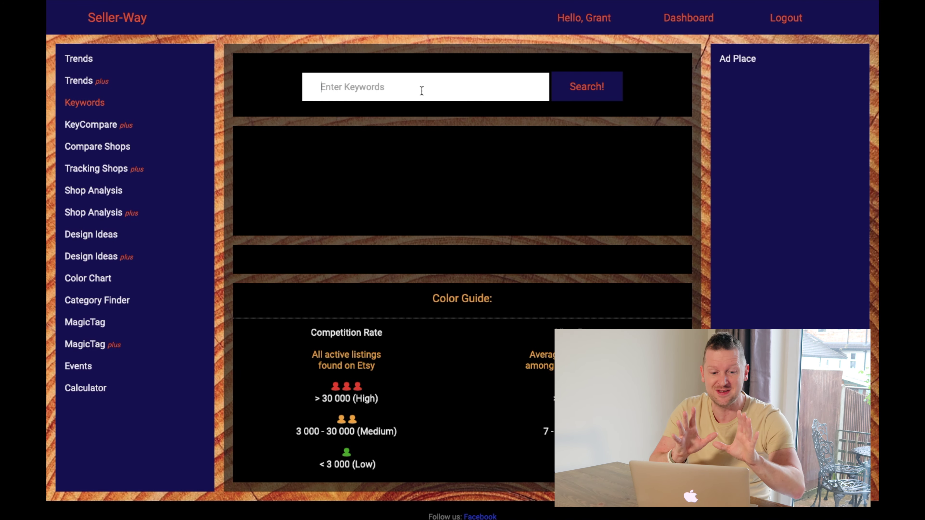
# Search Keywords for 'greeting cards' to list related keywords with competition and daily views
pyautogui.click(422, 90)
pyautogui.write('greeting cad')
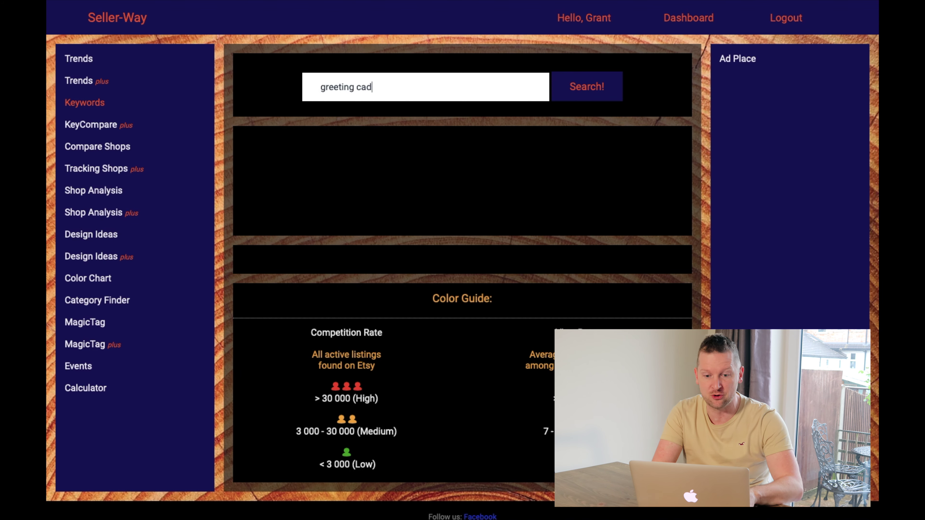
pyautogui.press('BackSpace')
pyautogui.write('rds')
pyautogui.click(605, 89)
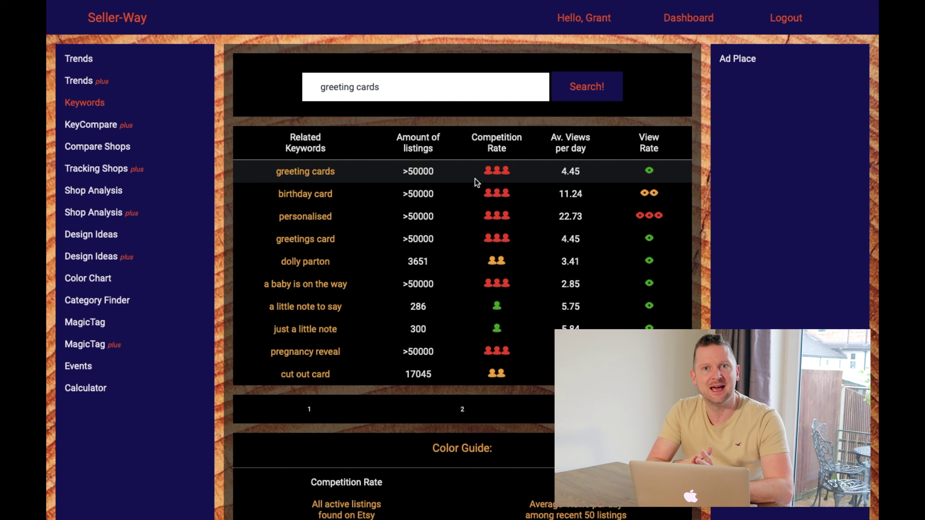
# Change the keyword search to 'birthday greeting cards' and rerun it
pyautogui.scroll(-3, 475, 178)
pyautogui.scroll(3, 475, 179)
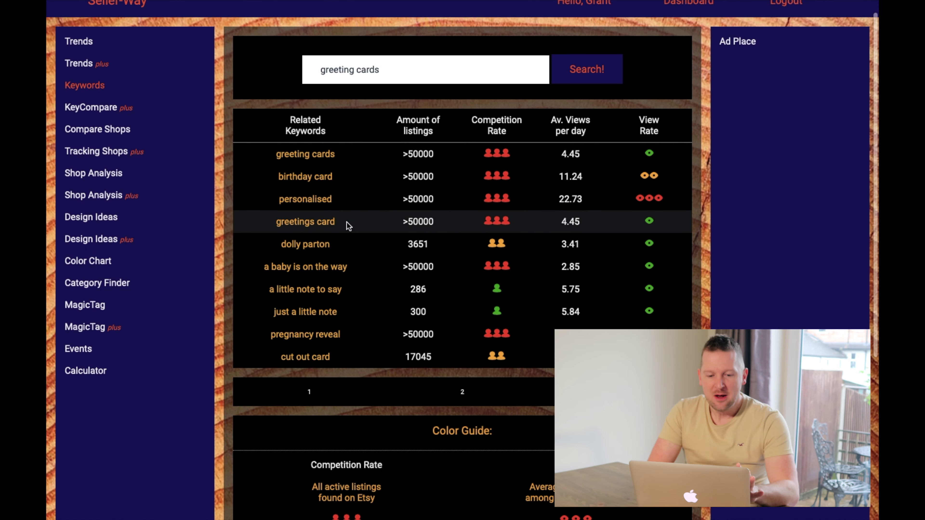
pyautogui.click(322, 73)
pyautogui.write('brithd')
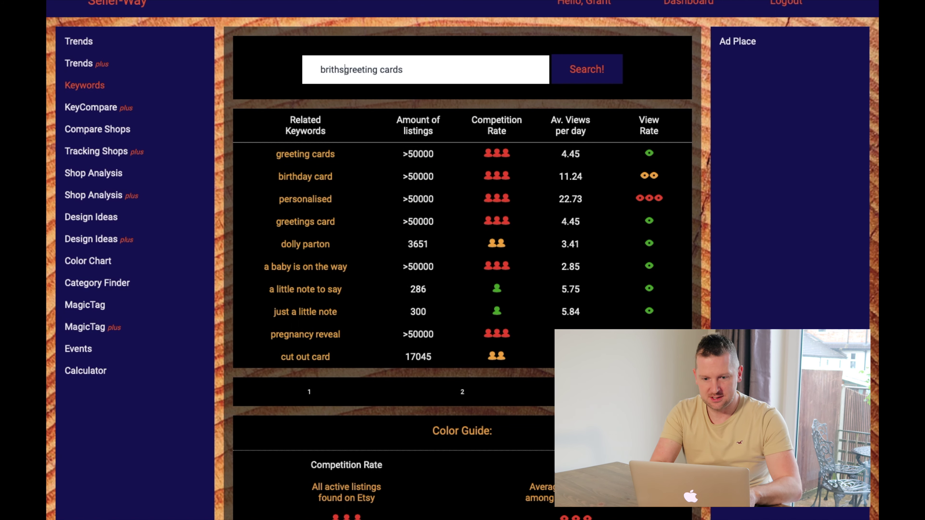
pyautogui.write('ay')
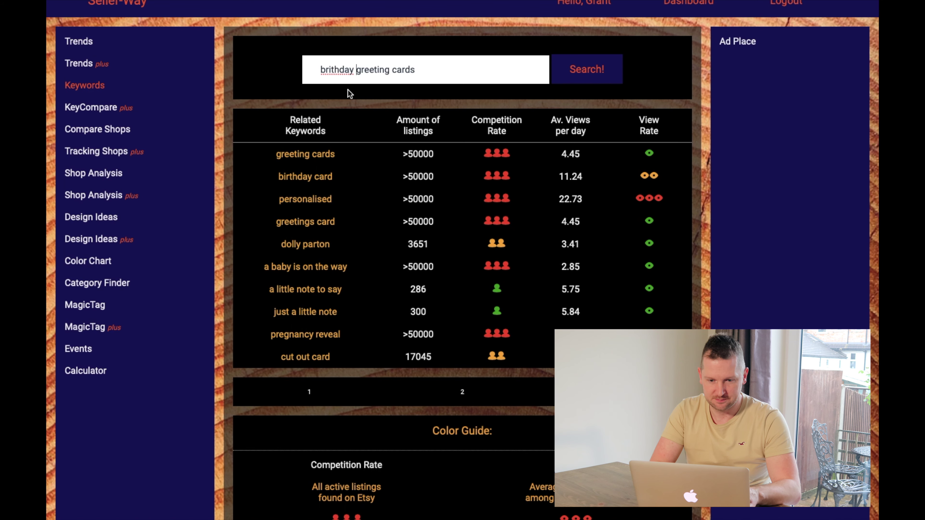
pyautogui.doubleClick(330, 70)
pyautogui.write('birthday')
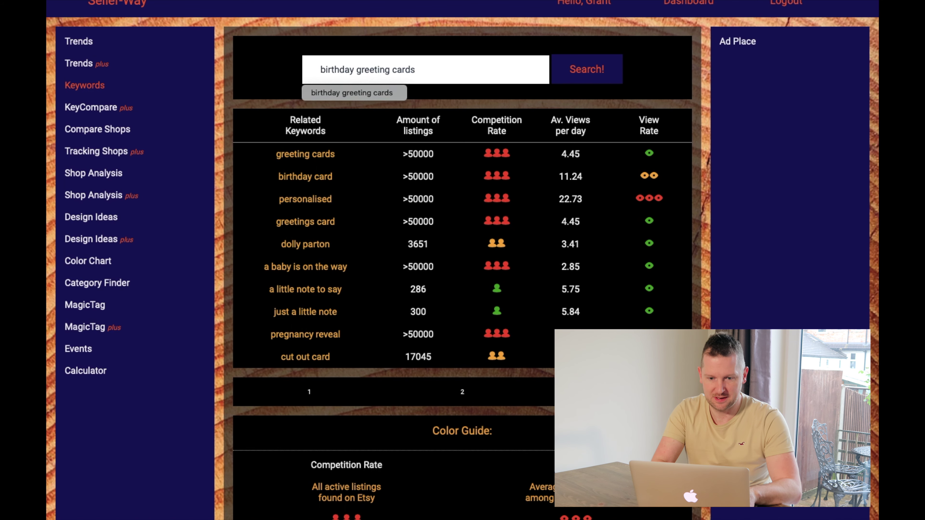
pyautogui.click(600, 80)
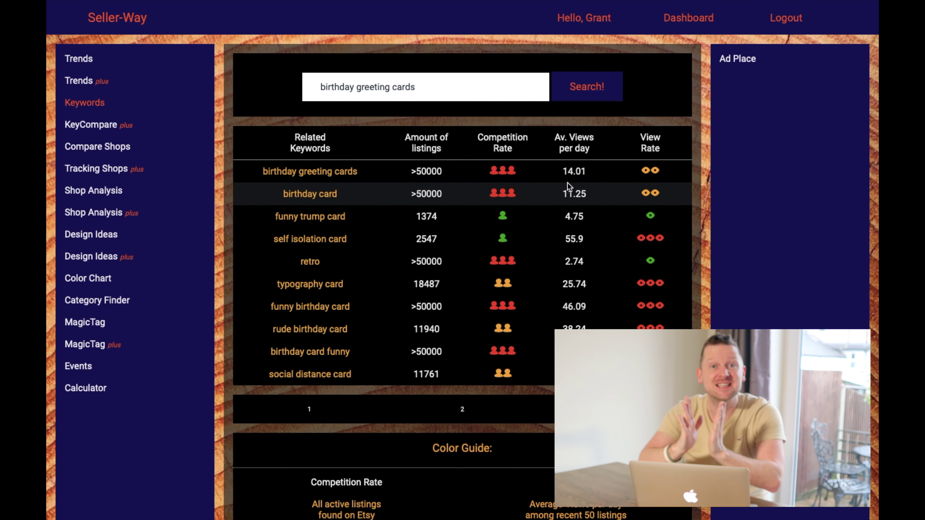
# Search keywords for 'son birthday greeting cards', then open KeyCompare plus
pyautogui.click(321, 91)
pyautogui.write('son')
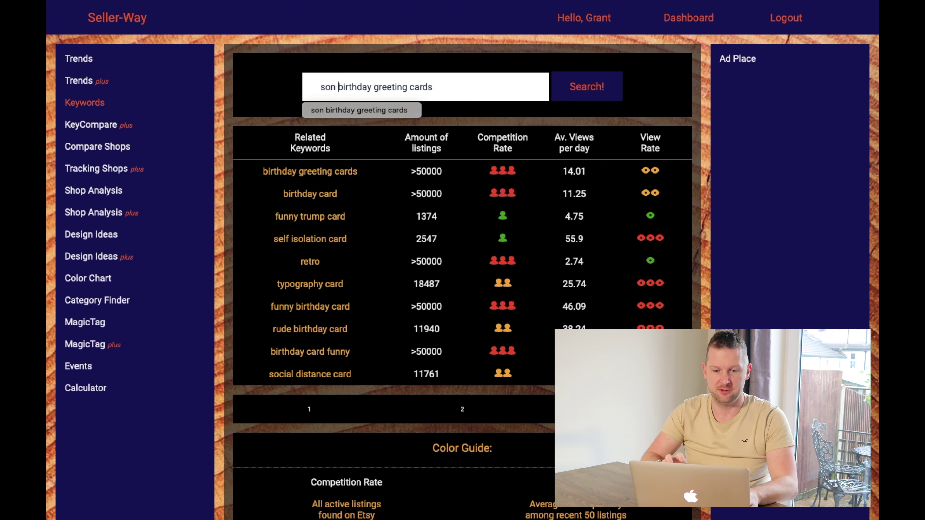
pyautogui.press('Return')
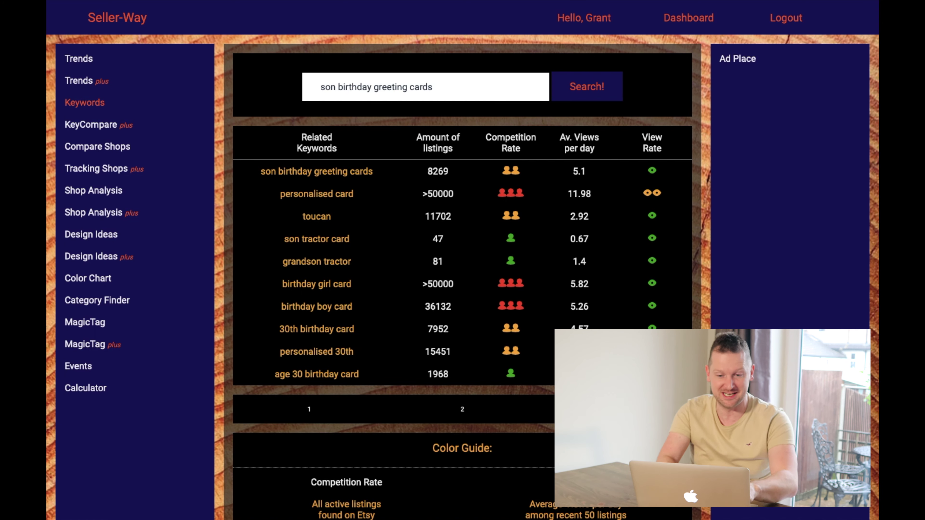
pyautogui.click(86, 126)
# Enter 'birthday card' as the first keyword to compare
pyautogui.click(347, 152)
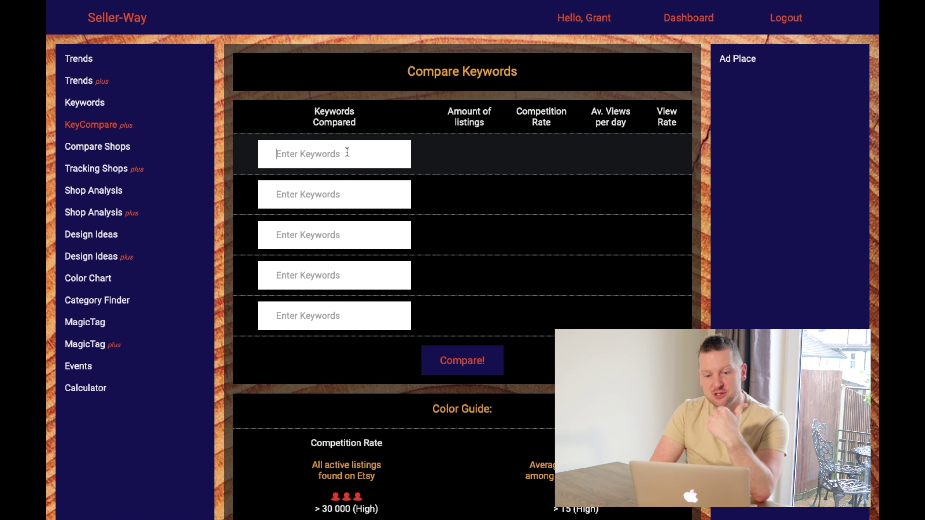
pyautogui.write('birthday card')
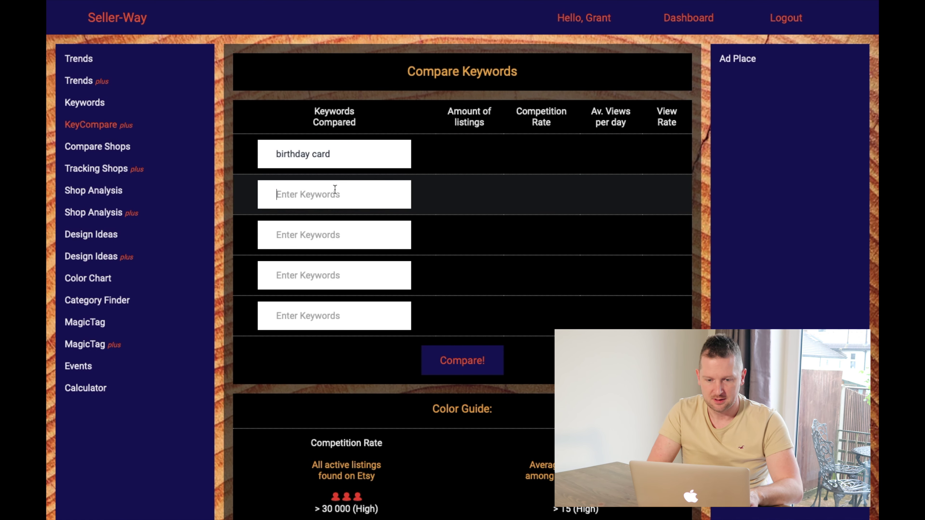
# Enter '10th birthday card' as the second comparison keyword
pyautogui.click(336, 190)
pyautogui.write('1th brithf')
pyautogui.write('ay')
pyautogui.click(289, 197)
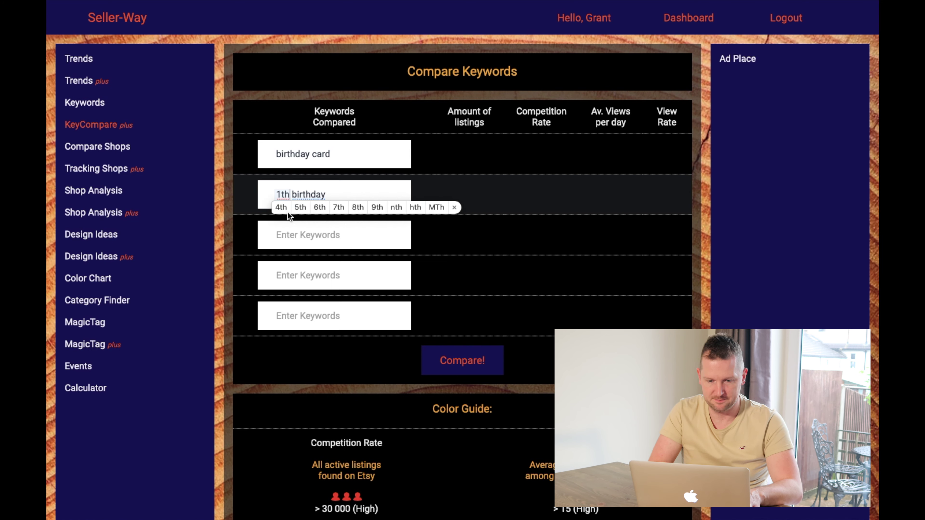
pyautogui.press('Left')
pyautogui.press('Left')
pyautogui.write('0')
pyautogui.click(355, 194)
pyautogui.write('cr')
pyautogui.press('BackSpace')
pyautogui.write('ard')
# Add 'sons birthday card' third and begin a child's birthday card keyword fourth
pyautogui.click(347, 235)
pyautogui.write('sons birthday card')
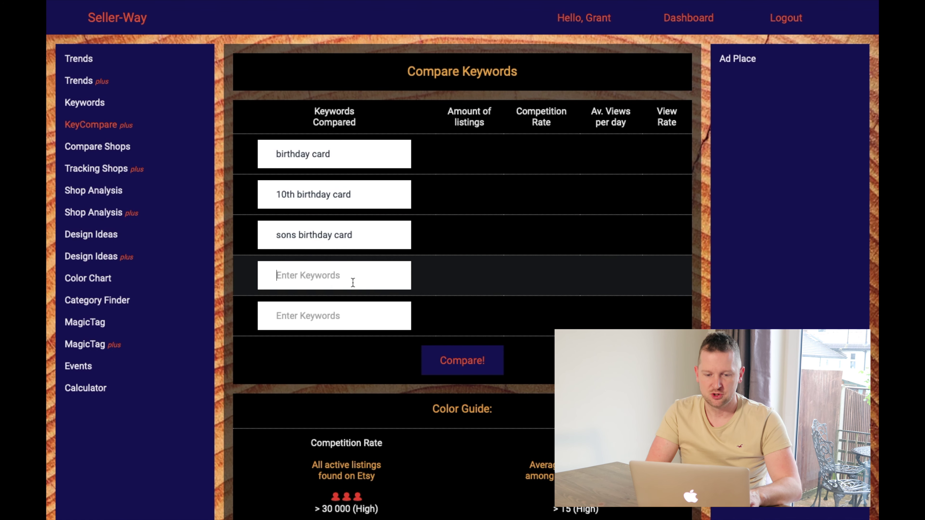
pyautogui.click(353, 283)
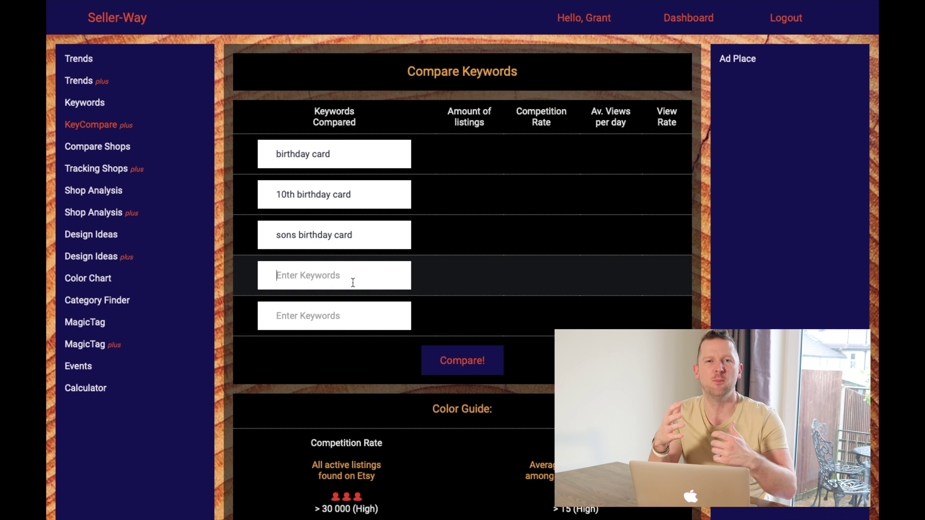
pyautogui.write('childs births')
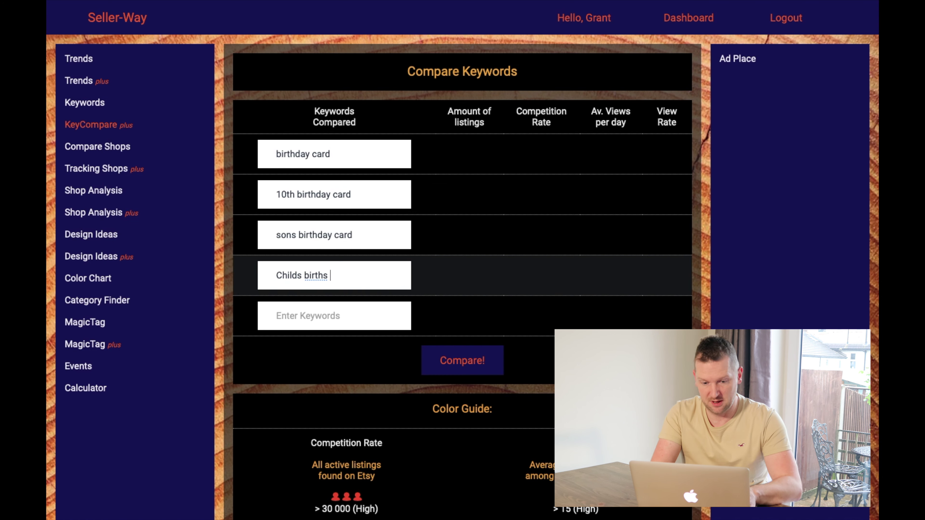
pyautogui.press('BackSpace')
pyautogui.press('BackSpace')
pyautogui.write('dy ')
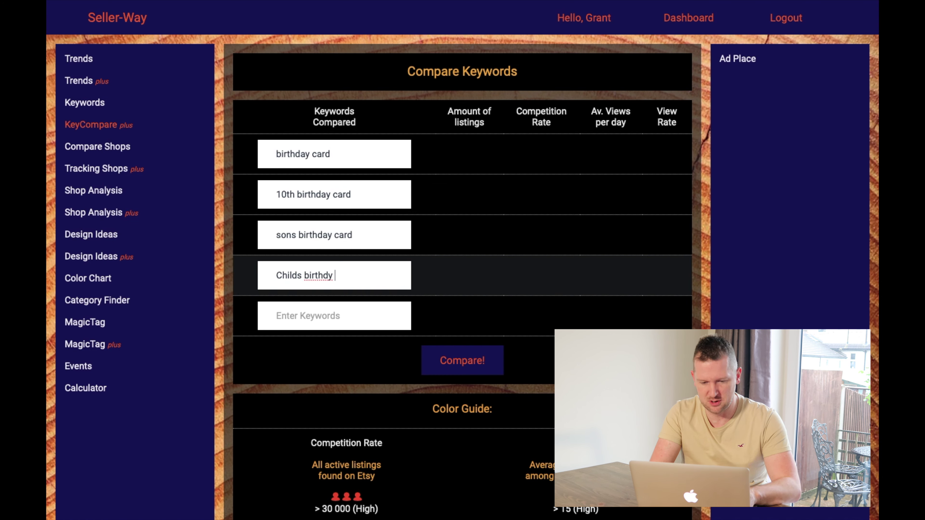
pyautogui.press('BackSpace')
pyautogui.press('BackSpace')
pyautogui.write('ay card')
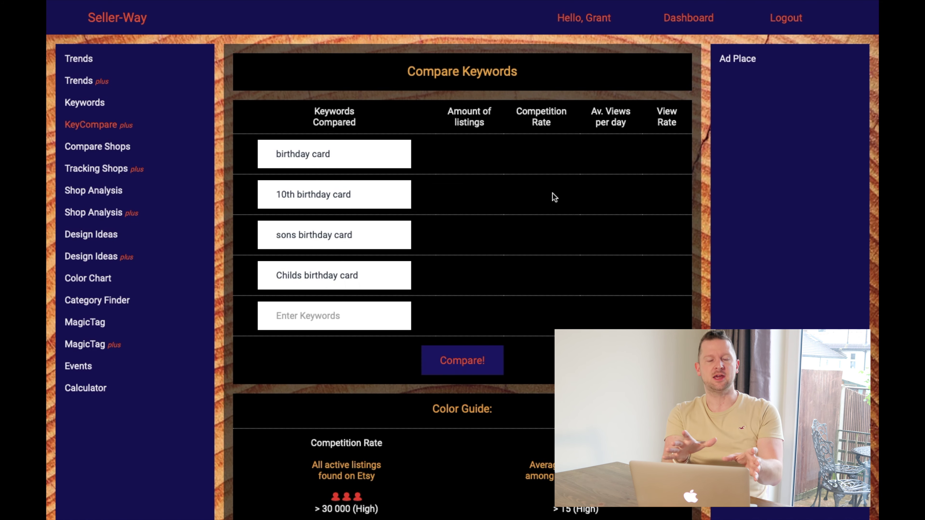
# Compare the four birthday card keywords' listings, competition, daily views and view rates
pyautogui.press('Return')
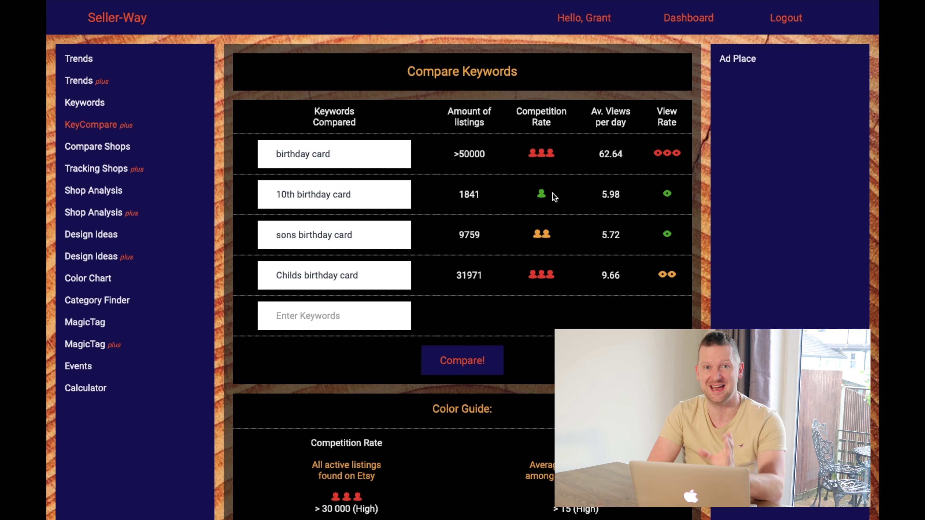
# Open Compare Shops and enter the first competitor shop's name
pyautogui.click(114, 151)
pyautogui.click(285, 171)
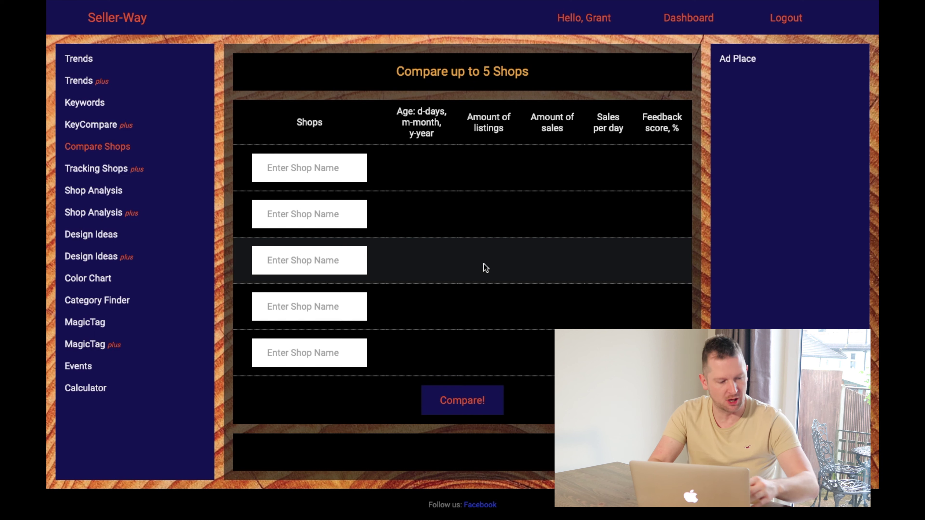
pyautogui.write('nicole')
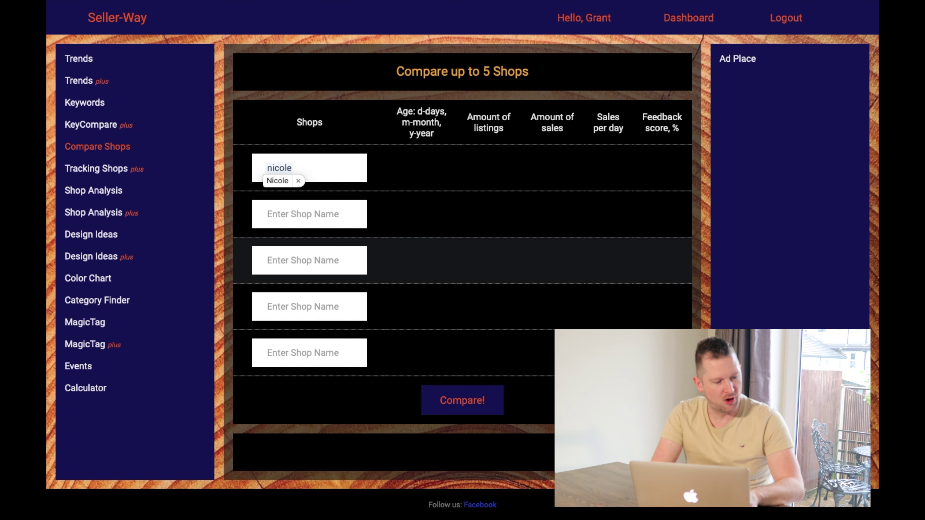
pyautogui.write('de')
pyautogui.press('BackSpace')
pyautogui.write('briun')
pyautogui.press('BackSpace')
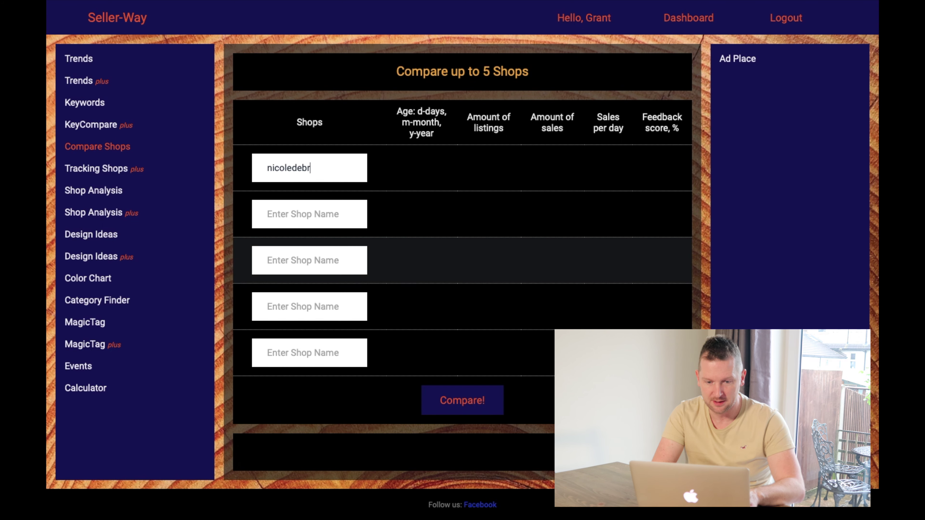
pyautogui.press('BackSpace')
pyautogui.press('BackSpace')
pyautogui.write('uin')
# Add happycutiestudio as the second shop
pyautogui.press('Tab')
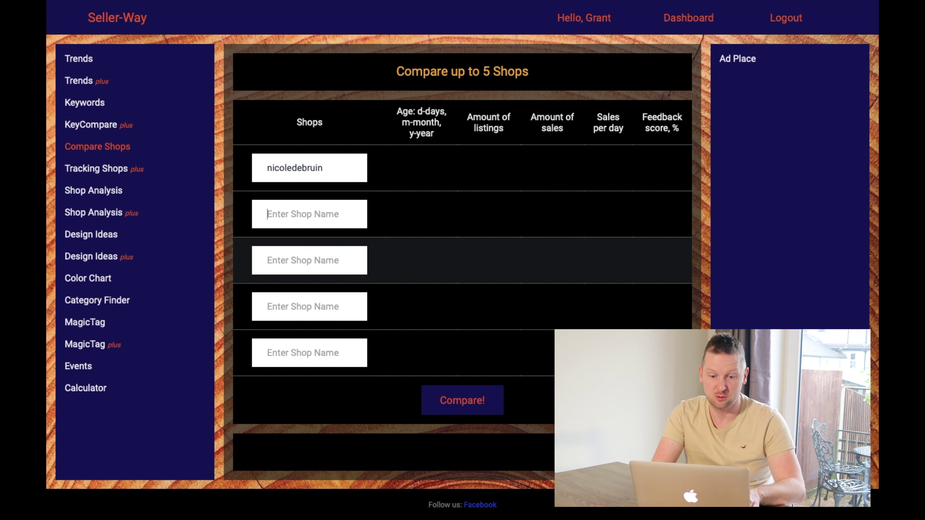
pyautogui.write('happy')
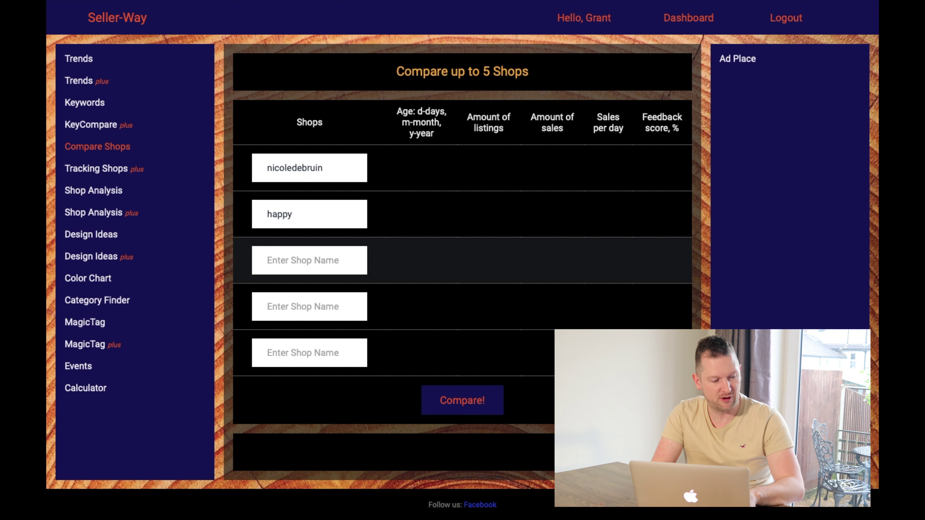
pyautogui.write('cutiestui')
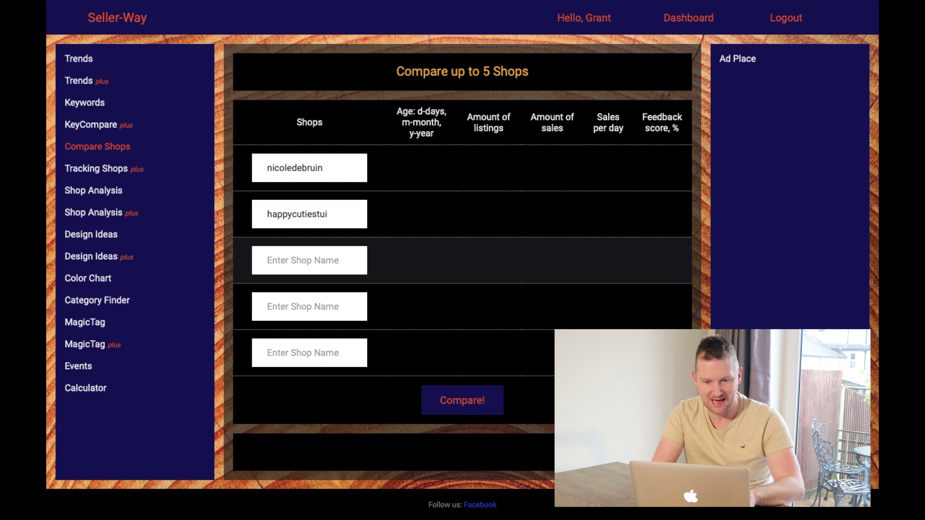
pyautogui.press('BackSpace')
pyautogui.write('dio')
# Add hooraydays and dandysloth as the third and fourth shops
pyautogui.press('Tab')
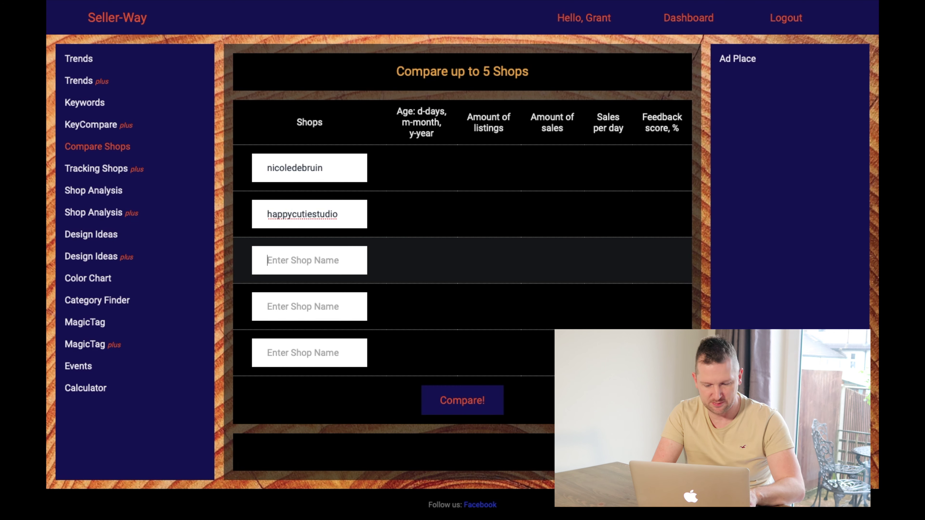
pyautogui.write('hoordayde')
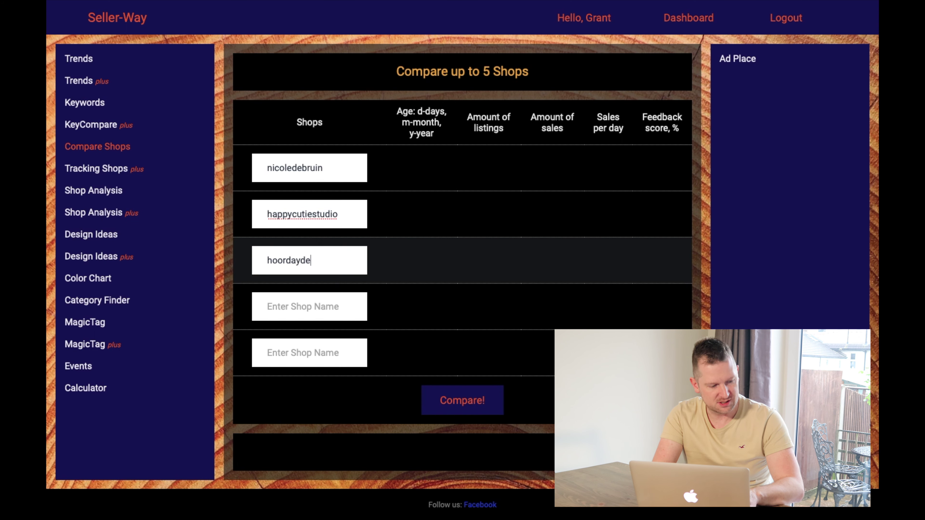
pyautogui.press('BackSpace')
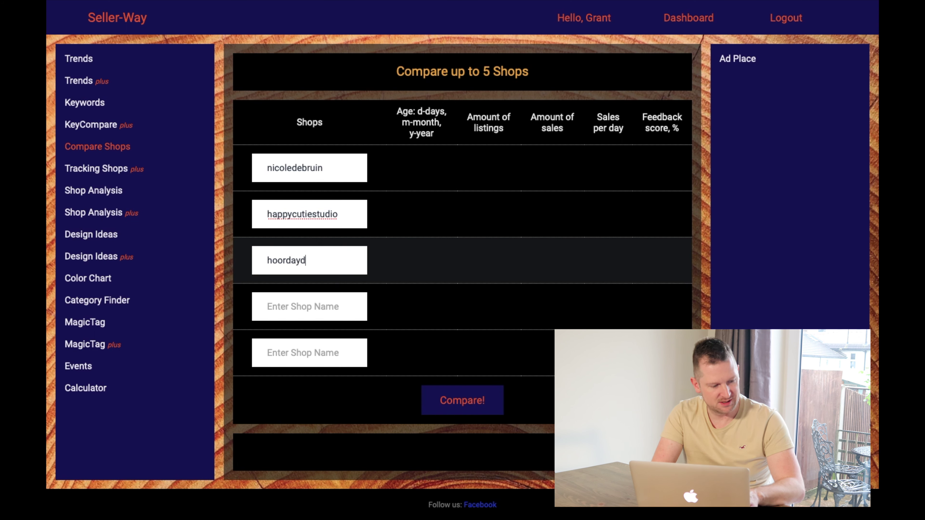
pyautogui.press('BackSpace')
pyautogui.press('BackSpace')
pyautogui.press('BackSpace')
pyautogui.press('BackSpace')
pyautogui.press('BackSpace')
pyautogui.write('raydays')
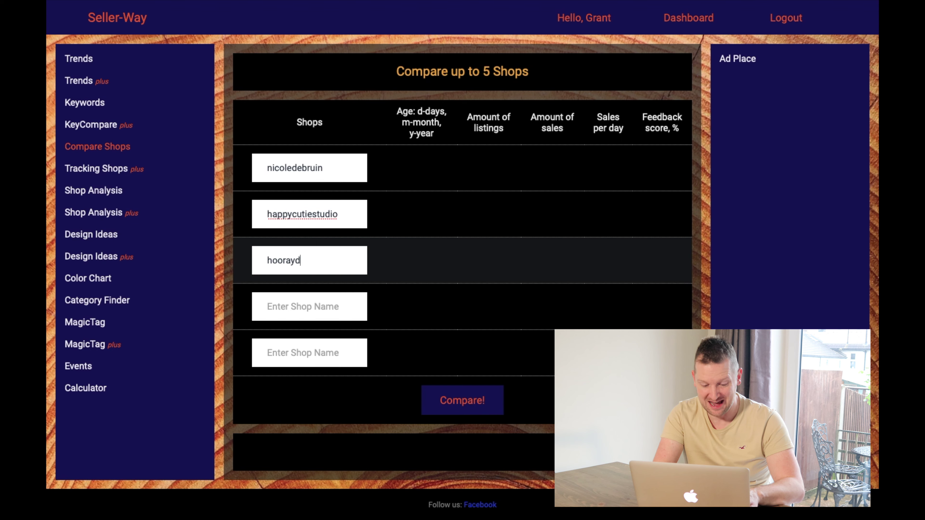
pyautogui.press('BackSpace')
pyautogui.press('BackSpace')
pyautogui.press('BackSpace')
pyautogui.press('BackSpace')
pyautogui.write('days')
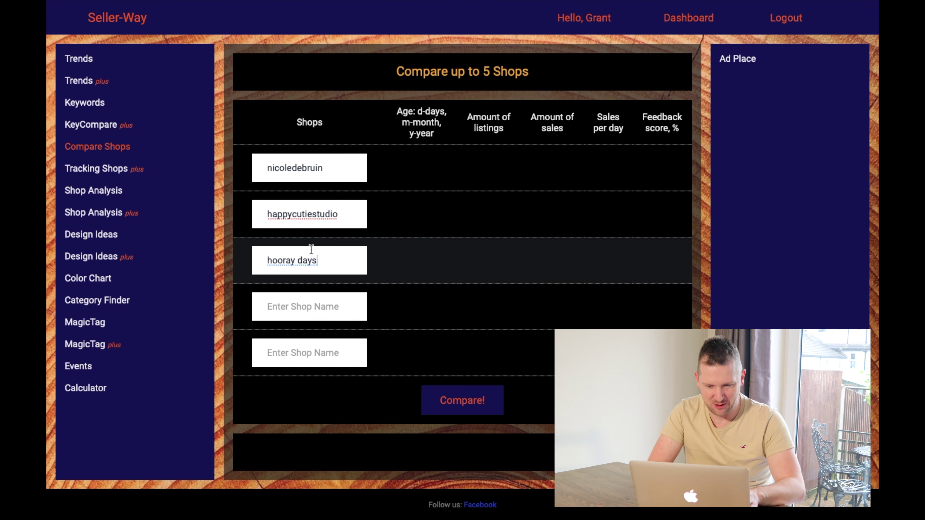
pyautogui.press('Left')
pyautogui.press('Left')
pyautogui.press('Left')
pyautogui.press('Left')
pyautogui.press('BackSpace')
pyautogui.click(309, 307)
pyautogui.write('dandysloth')
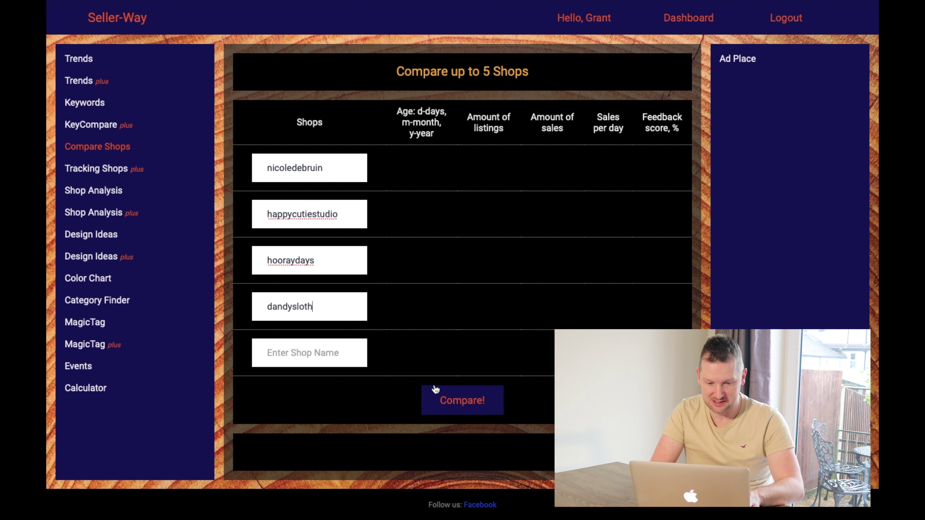
# Compare the four shops' age, listings, total sales, sales per day and feedback
pyautogui.click(442, 399)
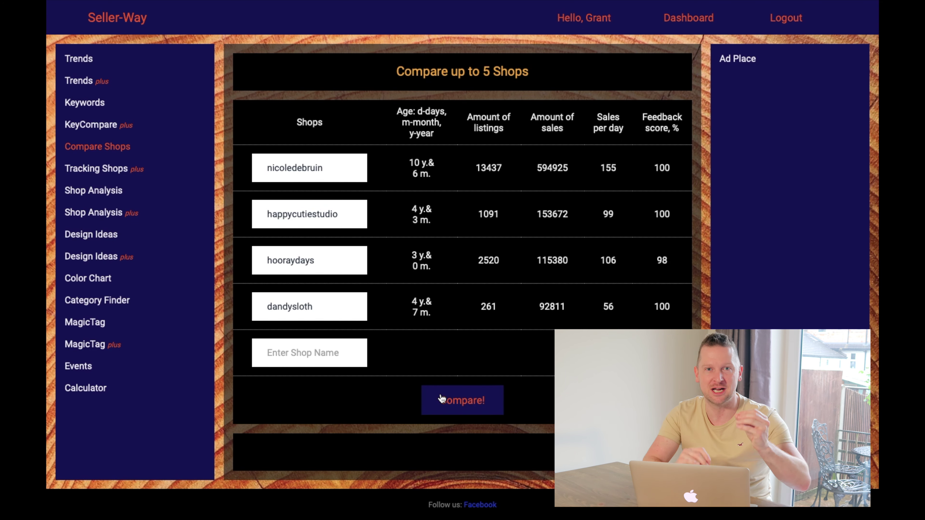
# Track weekly sales for DreamUpGraphic, happycutiestudio, hooraydays and dnadysloth
pyautogui.click(91, 175)
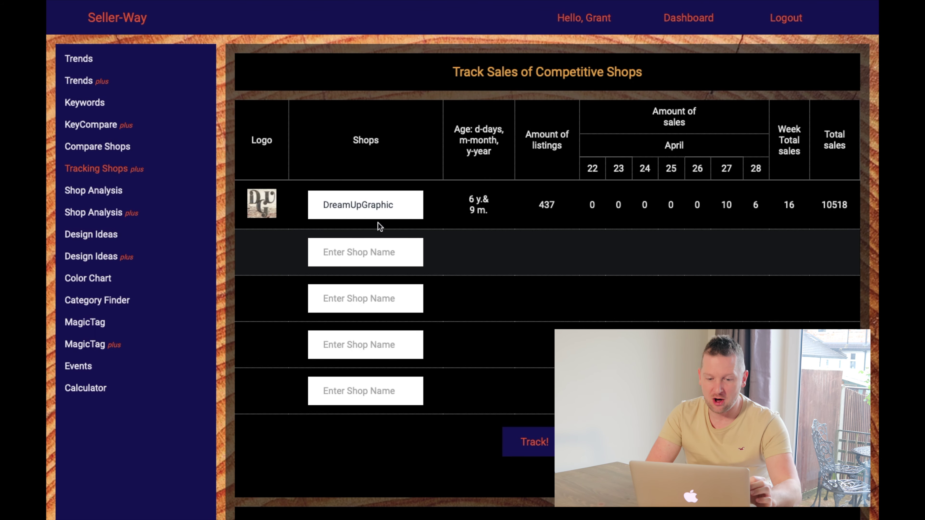
pyautogui.moveTo(401, 206); pyautogui.dragTo(286, 204)
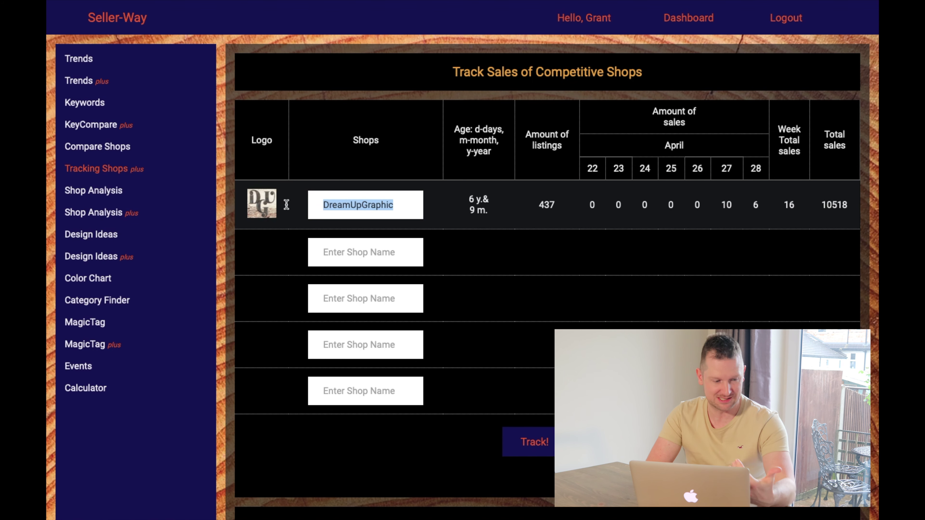
pyautogui.click(286, 204)
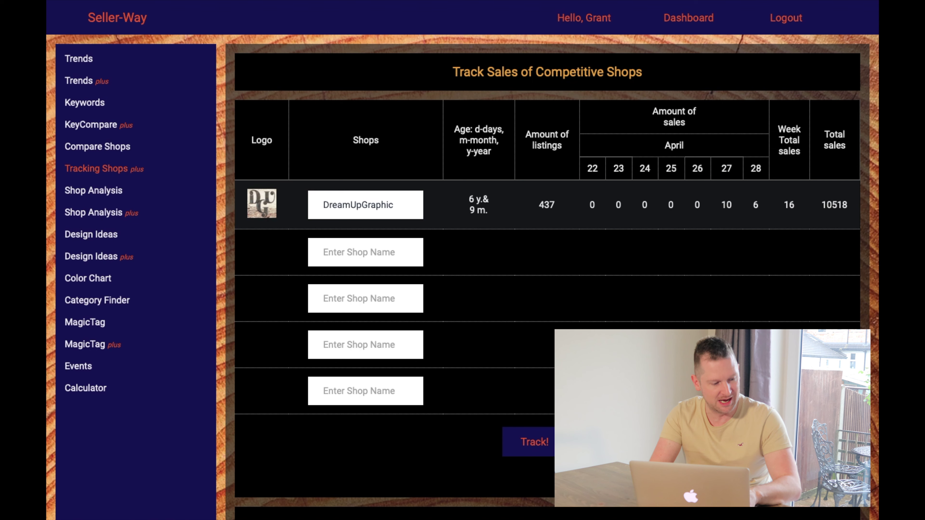
pyautogui.write('happyc')
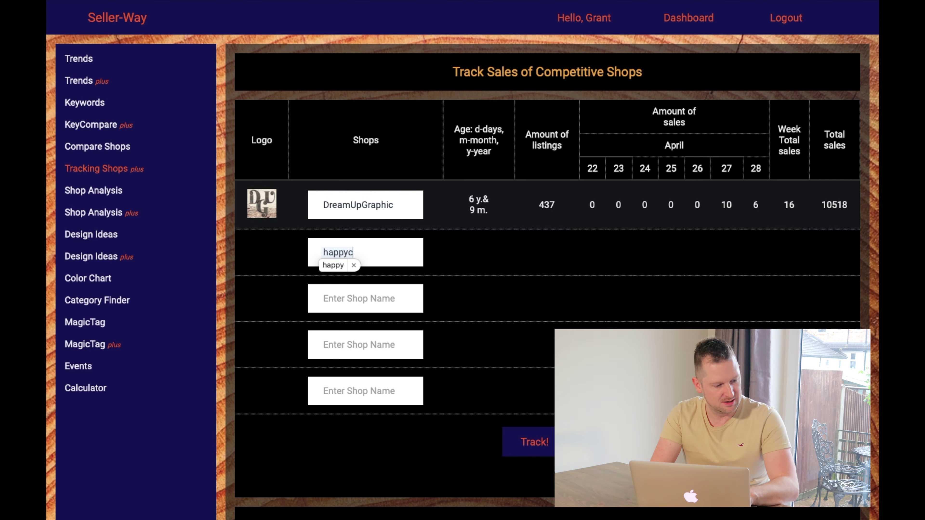
pyautogui.write('utiestudio')
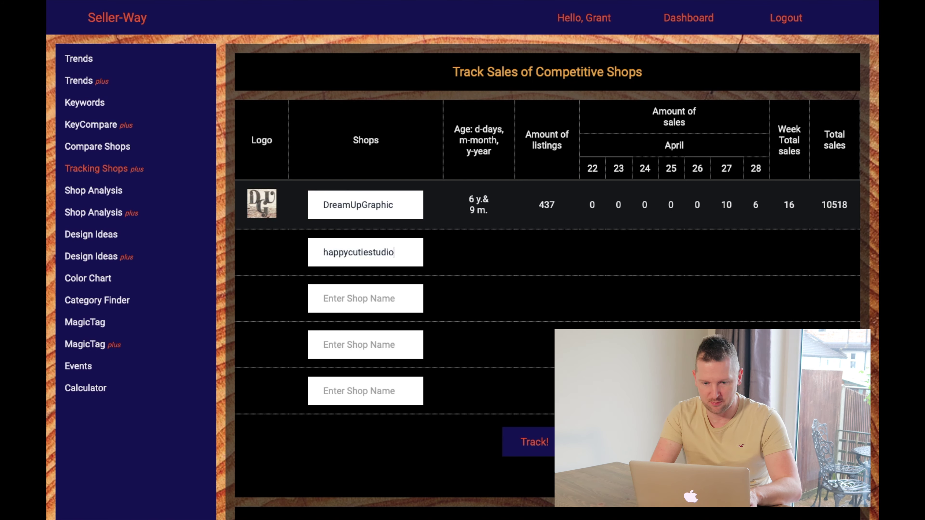
pyautogui.click(344, 292)
pyautogui.write('ho')
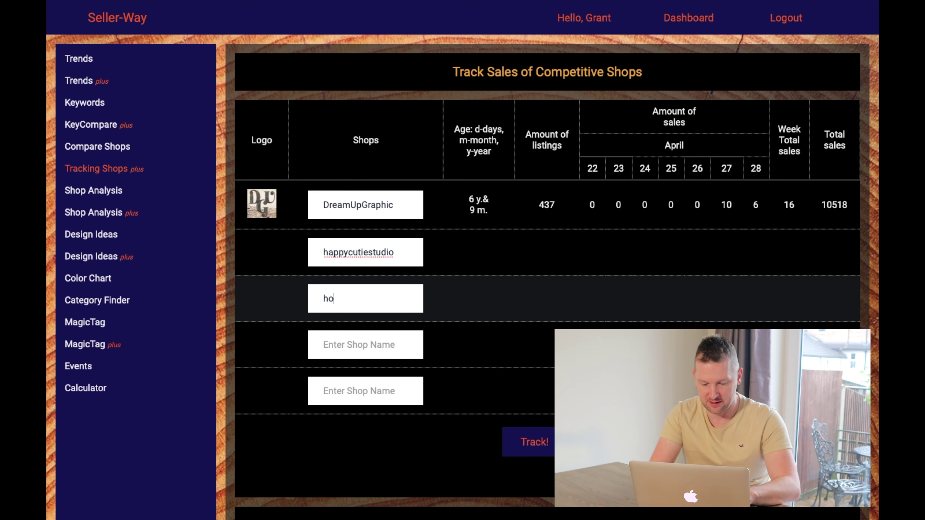
pyautogui.write('oraydays')
pyautogui.click(362, 342)
pyautogui.write('dnadysloth')
pyautogui.click(525, 442)
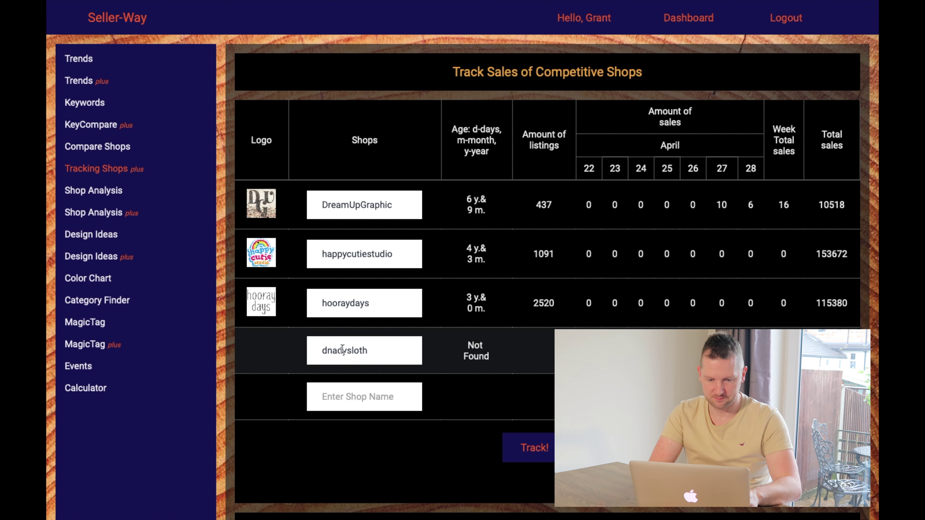
# Correct the fourth shop name to 'dandysloth' and track the shops again
pyautogui.click(389, 352)
pyautogui.moveTo(394, 352); pyautogui.dragTo(268, 353)
pyautogui.write('dandyslotyh')
pyautogui.press('BackSpace')
pyautogui.press('BackSpace')
pyautogui.write('h')
pyautogui.click(525, 448)
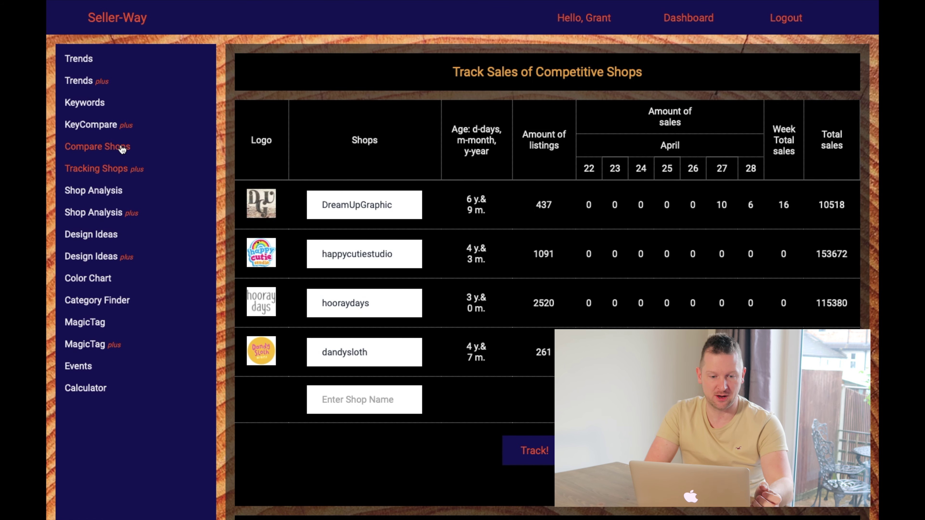
# Return to the tracking results, then bring up the Analyze any Shop page
pyautogui.click(174, 158)
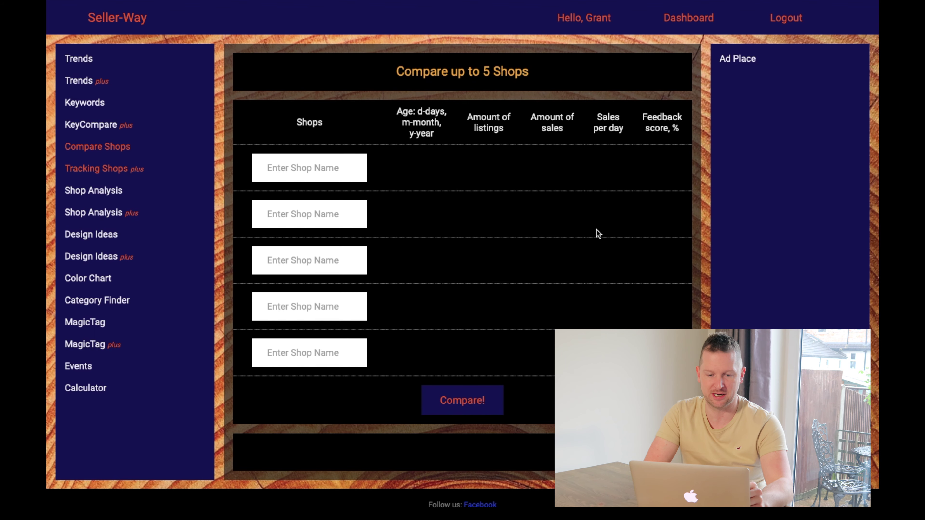
pyautogui.press('super+Left')
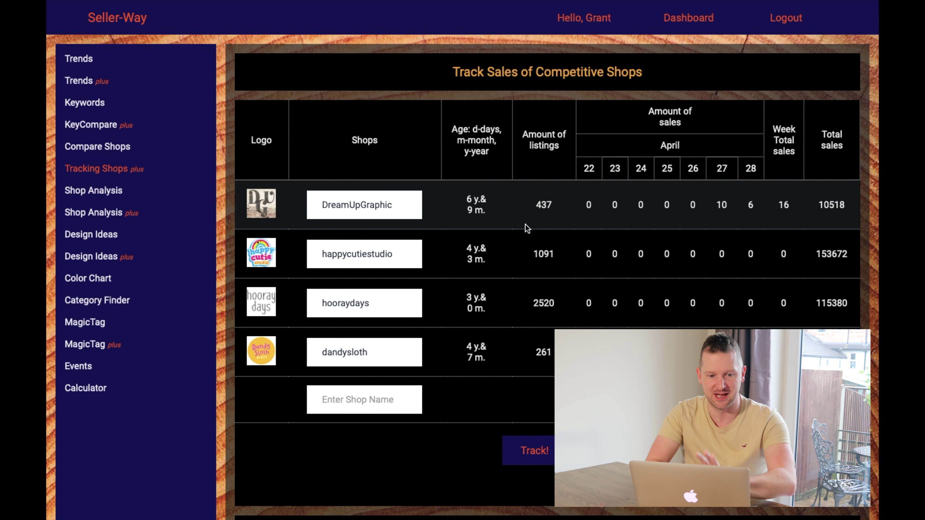
pyautogui.click(97, 217)
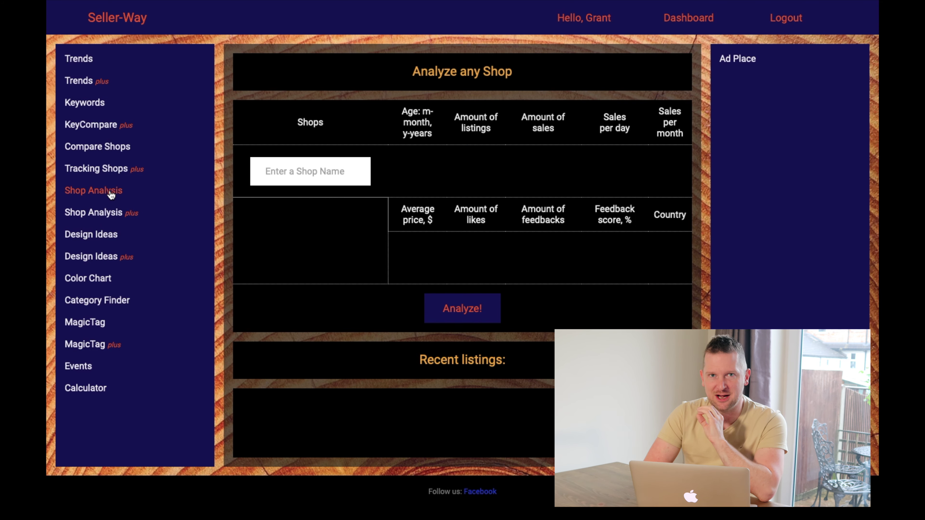
# Analyze dandysloth: 4 years 7 months old, 261 listings, 92811 sales
pyautogui.click(316, 177)
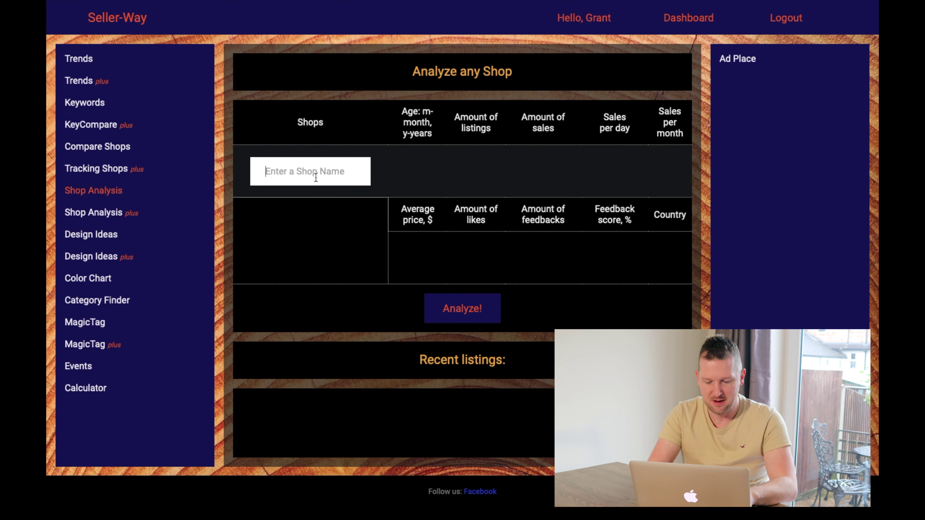
pyautogui.write('dandysloth')
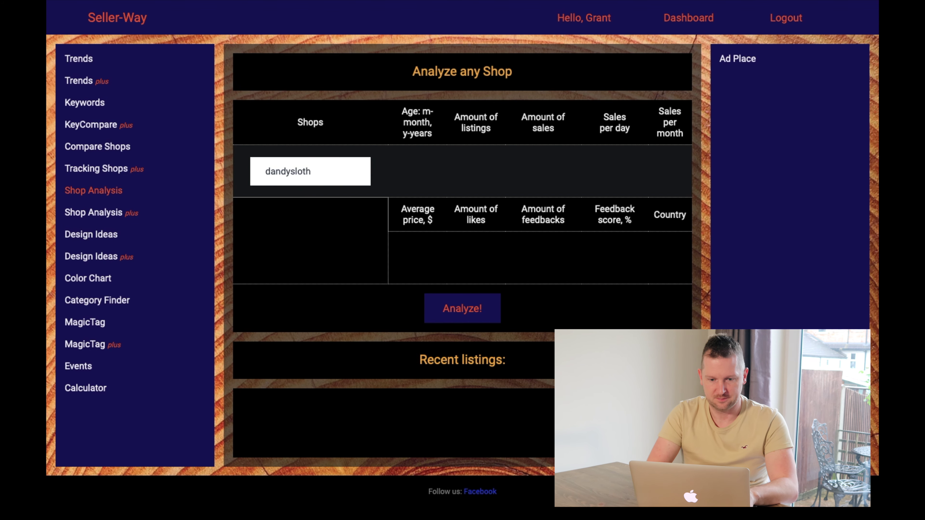
pyautogui.click(462, 309)
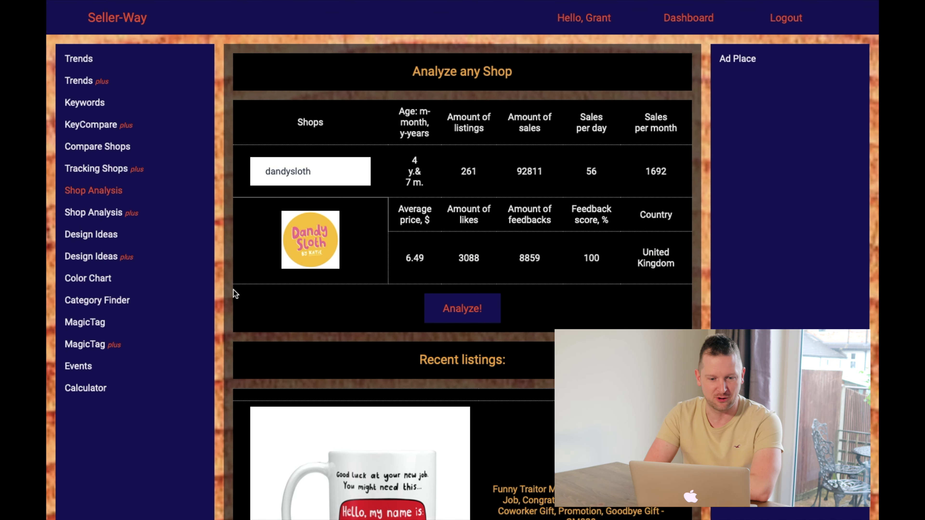
# Run the Shop Analysis plus tool for the dandysloth shop
pyautogui.click(96, 213)
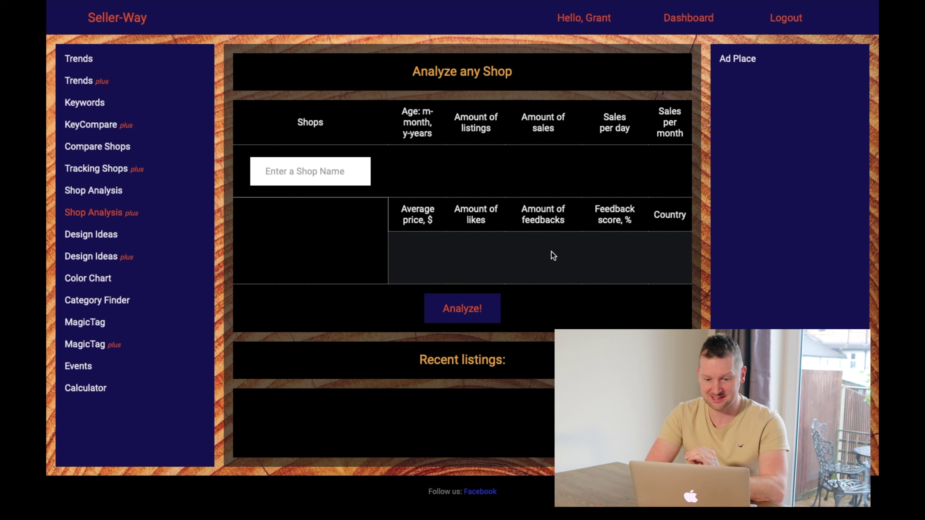
pyautogui.click(329, 170)
pyautogui.write('dandy')
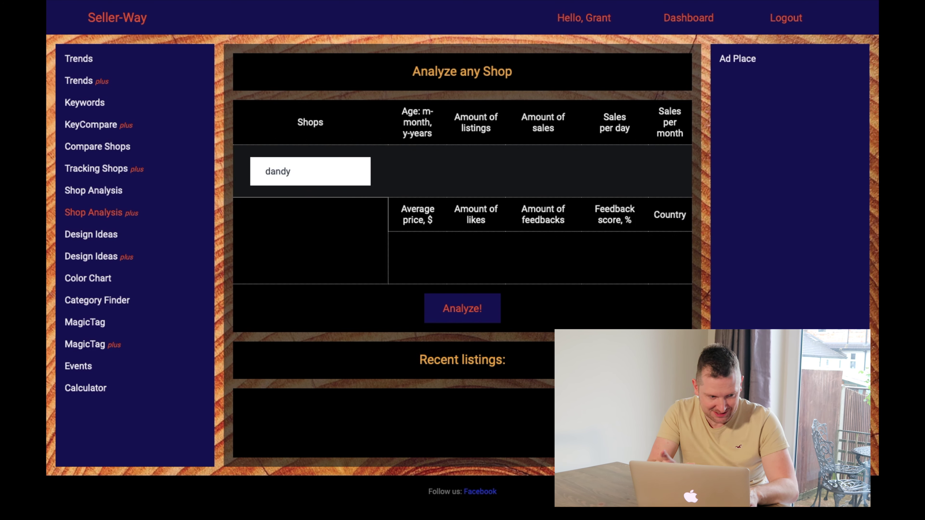
pyautogui.write('sloth')
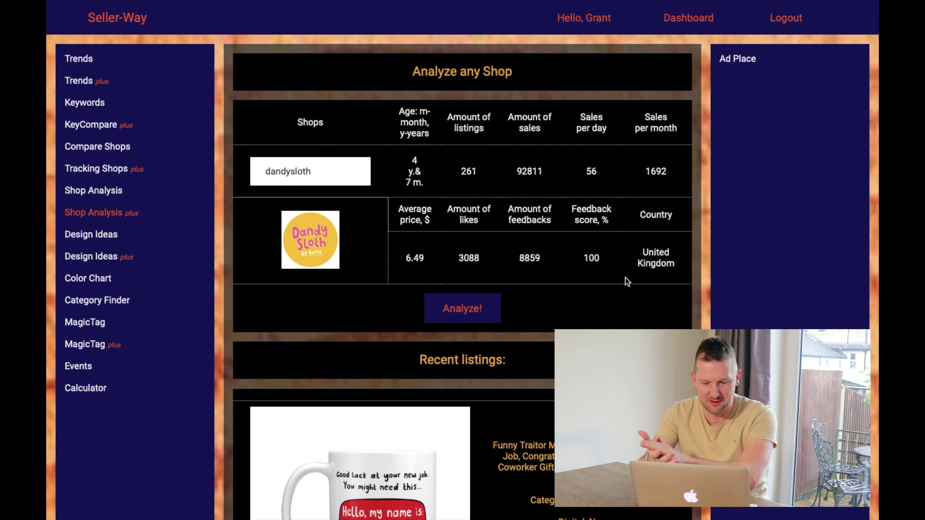
# Review dandysloth's recent listings, led by the GBP 7.95 Funny Traitor Mug with 1464 views
pyautogui.scroll(-8, 626, 281)
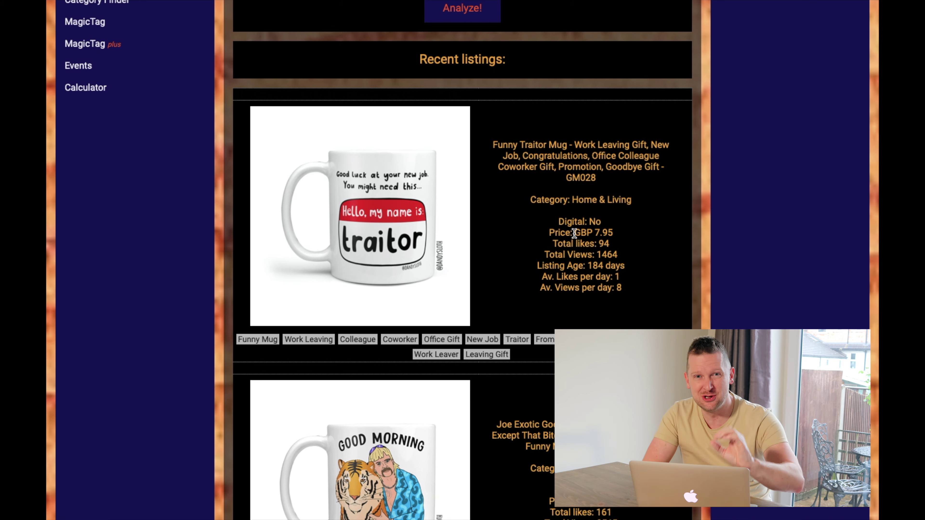
pyautogui.scroll(-3, 575, 233)
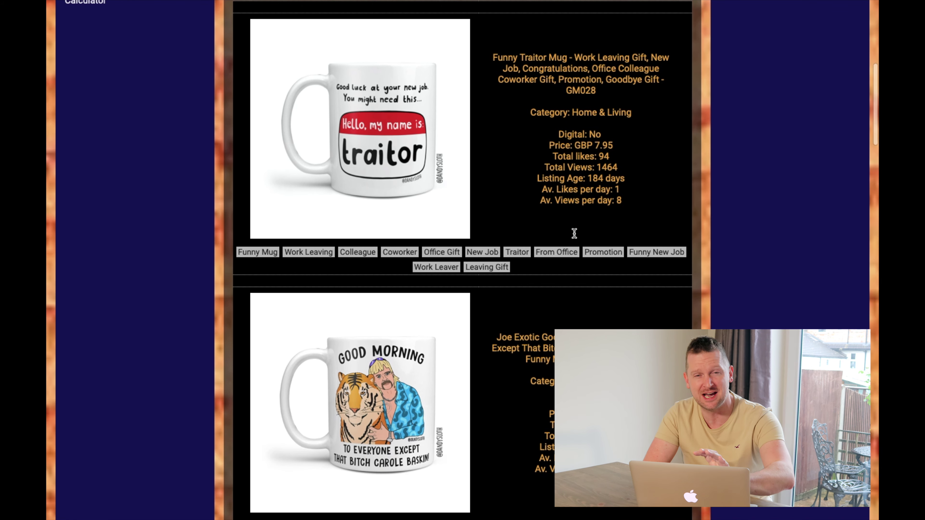
pyautogui.scroll(-1, 575, 233)
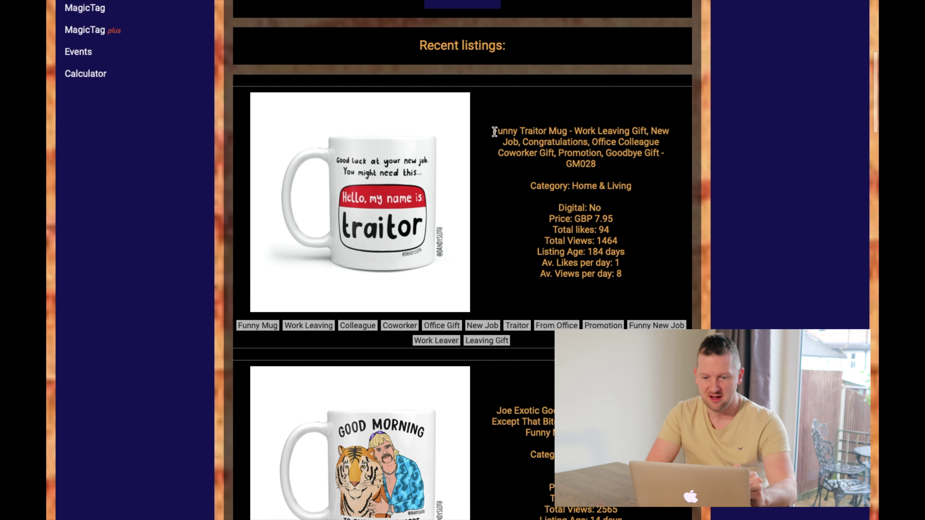
pyautogui.moveTo(501, 131); pyautogui.dragTo(637, 224)
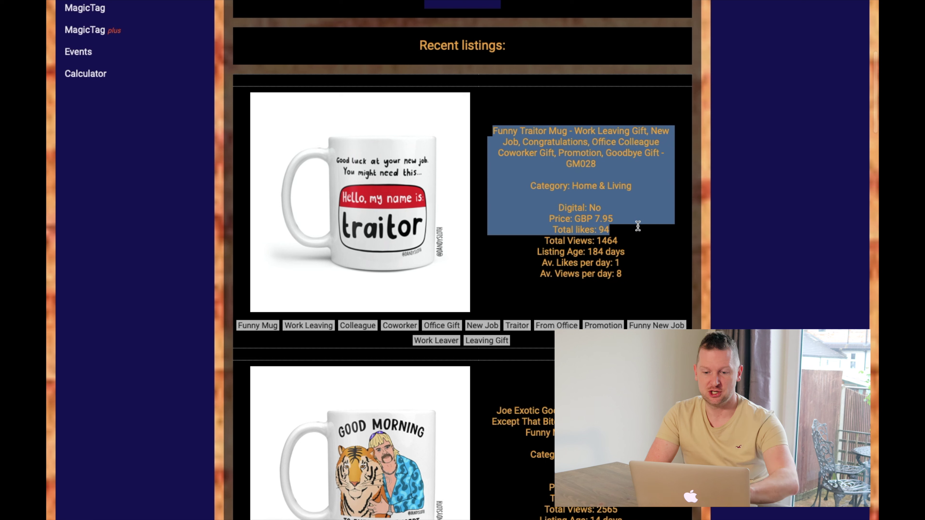
pyautogui.click(638, 226)
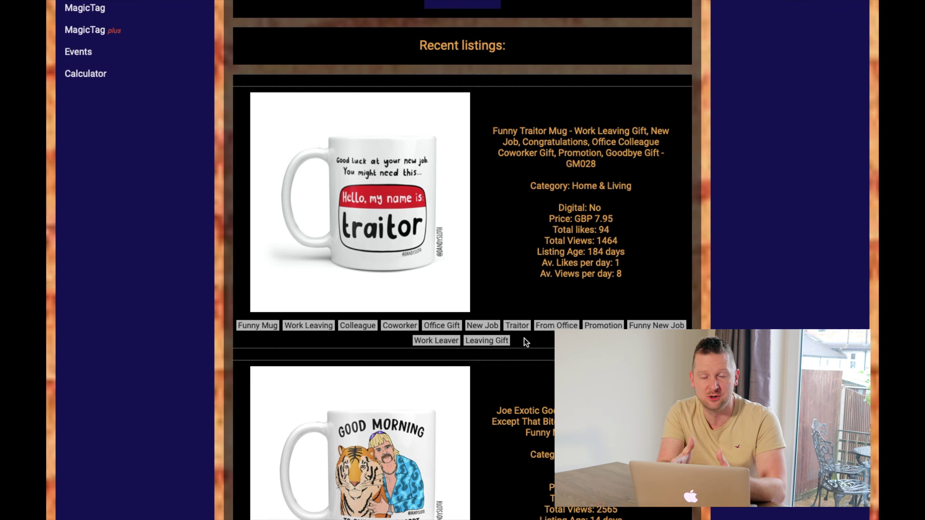
pyautogui.scroll(5, 524, 338)
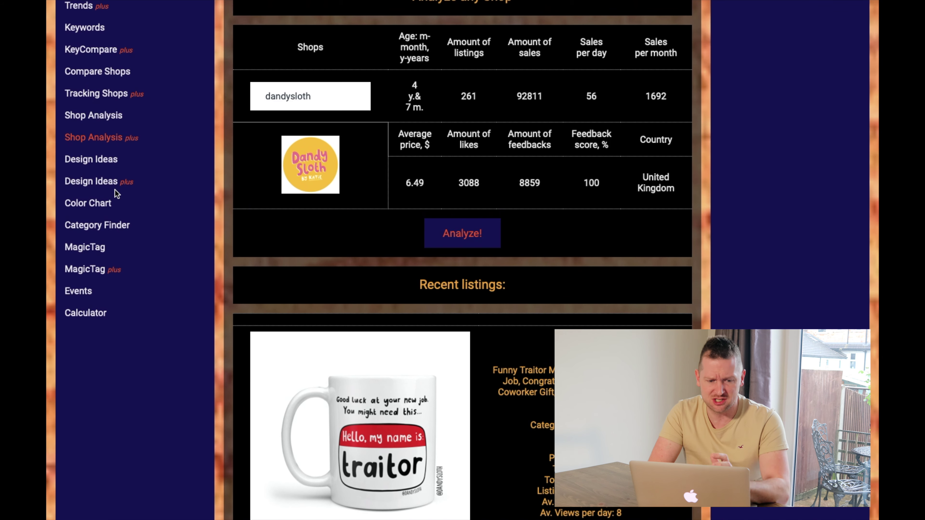
pyautogui.scroll(2, 180, 200)
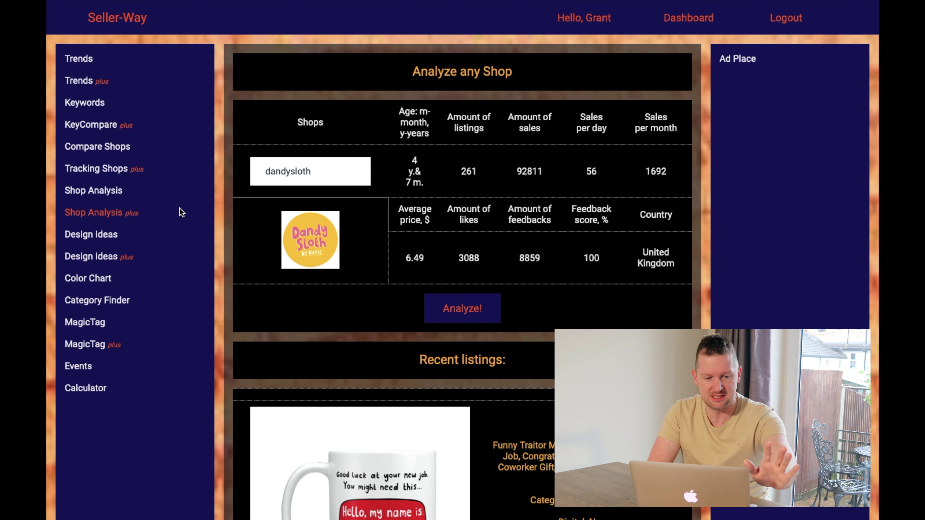
# Find categories for 'greeting card', such as Blank, Birthday and Christmas Cards
pyautogui.click(95, 301)
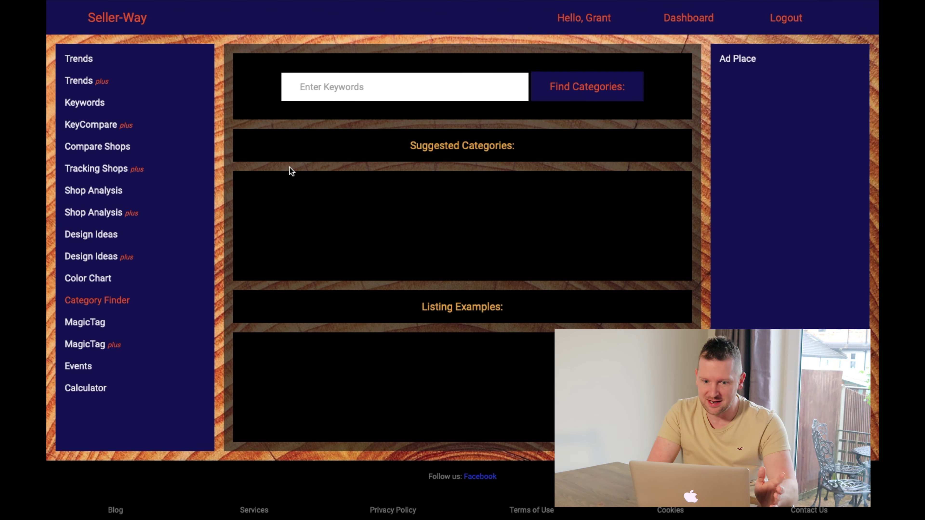
pyautogui.write('gr')
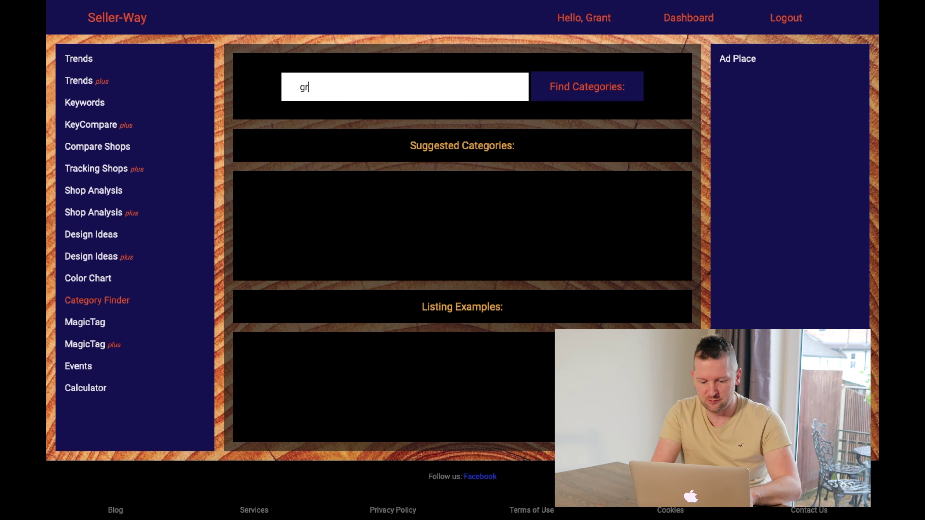
pyautogui.write('eeting card')
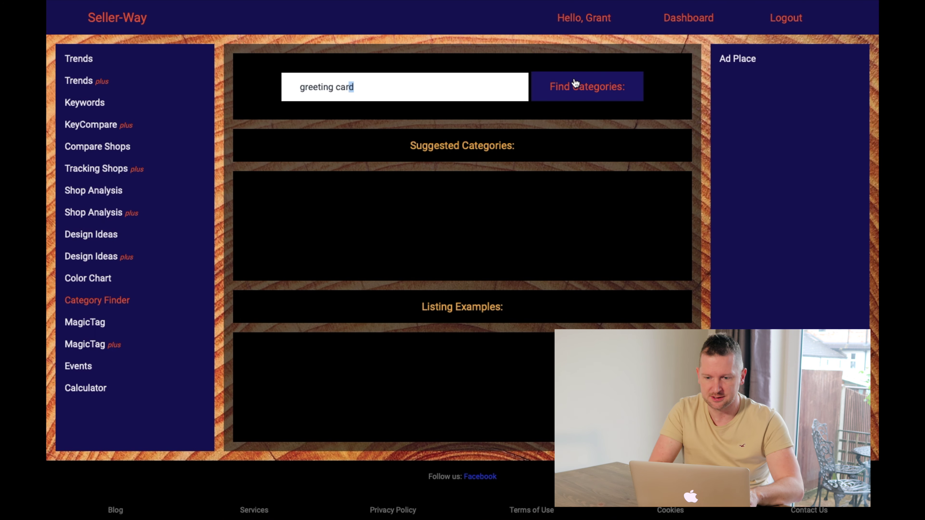
pyautogui.click(590, 88)
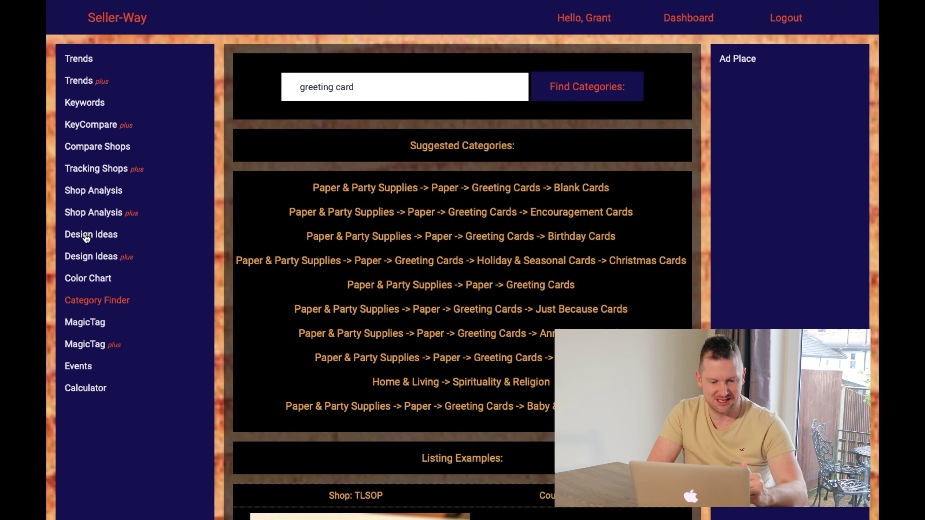
# Browse the Holidays 2020 calendar, e.g. Graduation Season in 3 days, Mother's Day in 12
pyautogui.click(81, 373)
pyautogui.scroll(-3, 394, 298)
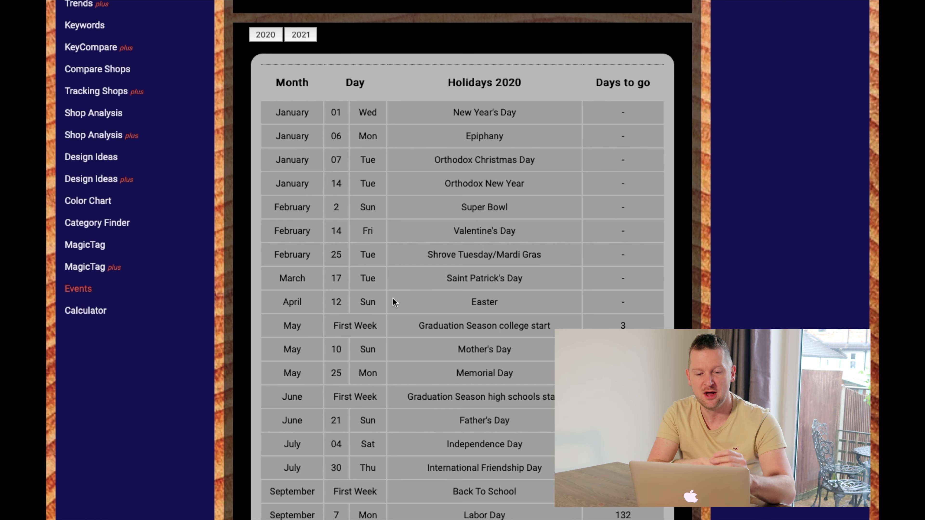
pyautogui.scroll(-1, 393, 298)
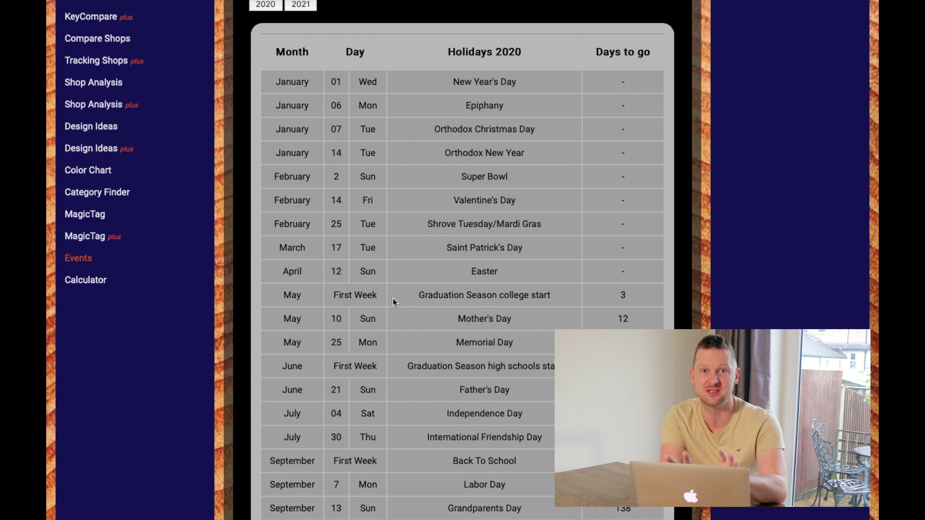
# Calculate profit for a 3.49 item price: seller costs 0.78, estimated profit 2.71
pyautogui.click(76, 281)
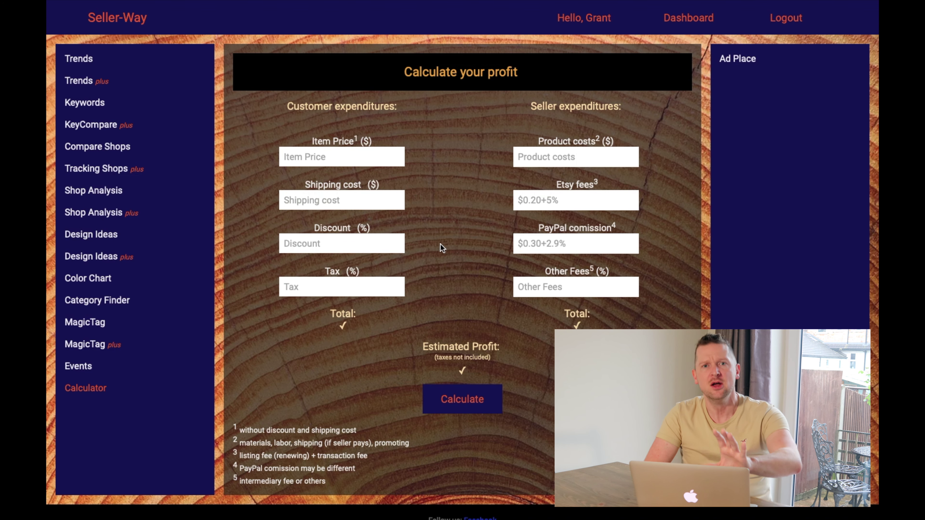
pyautogui.click(326, 161)
pyautogui.write('3.49')
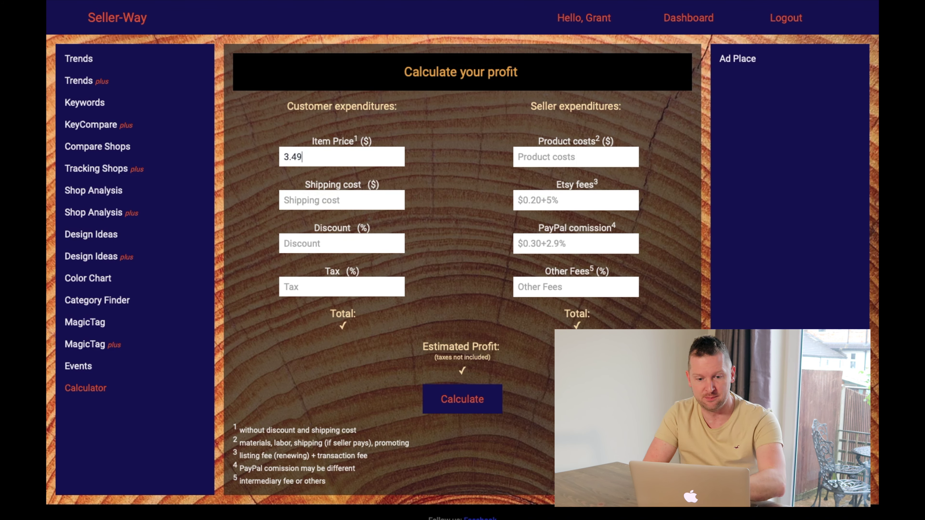
pyautogui.click(481, 399)
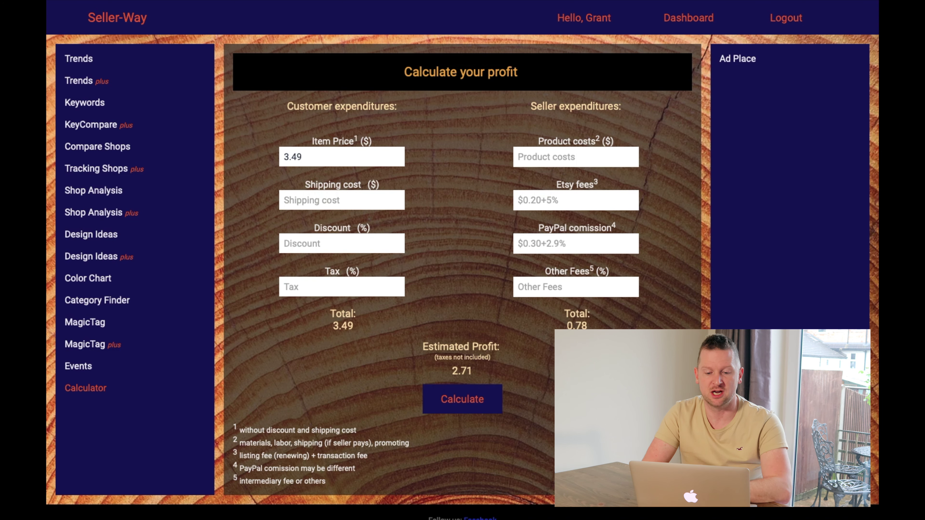